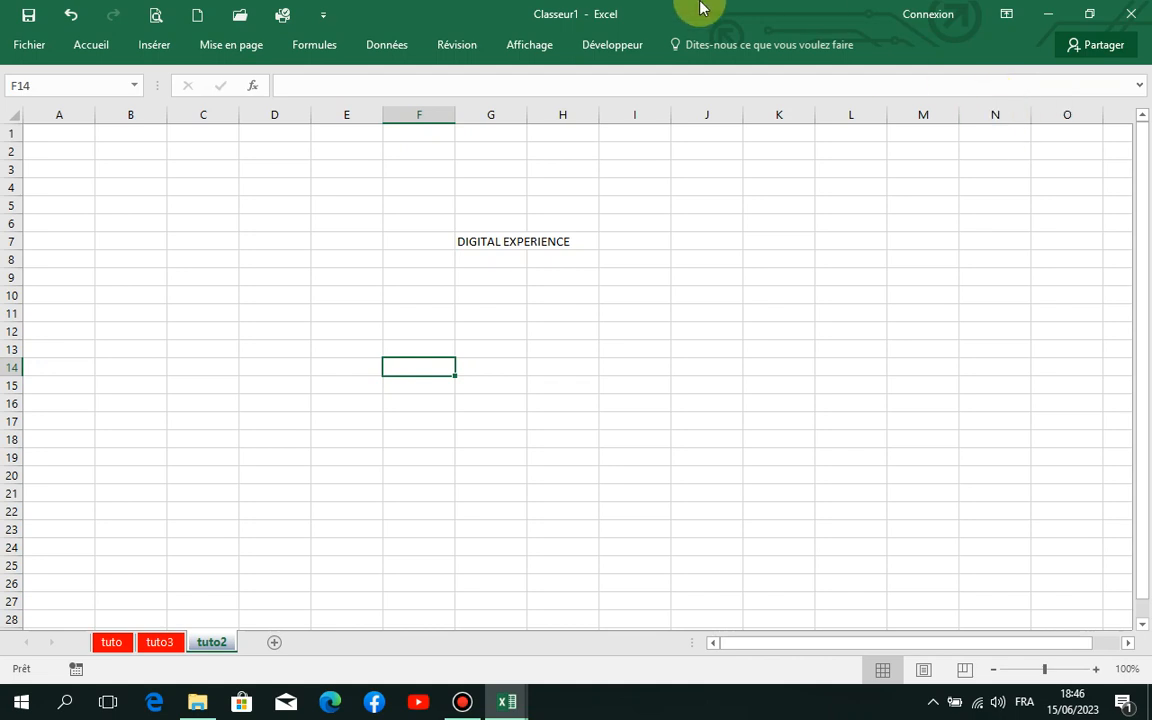
Keep the Home ribbon permanently expanded and set the font of DIGITAL EXPERIENCE in cell G7 to Times New Roman.
click(98, 46)
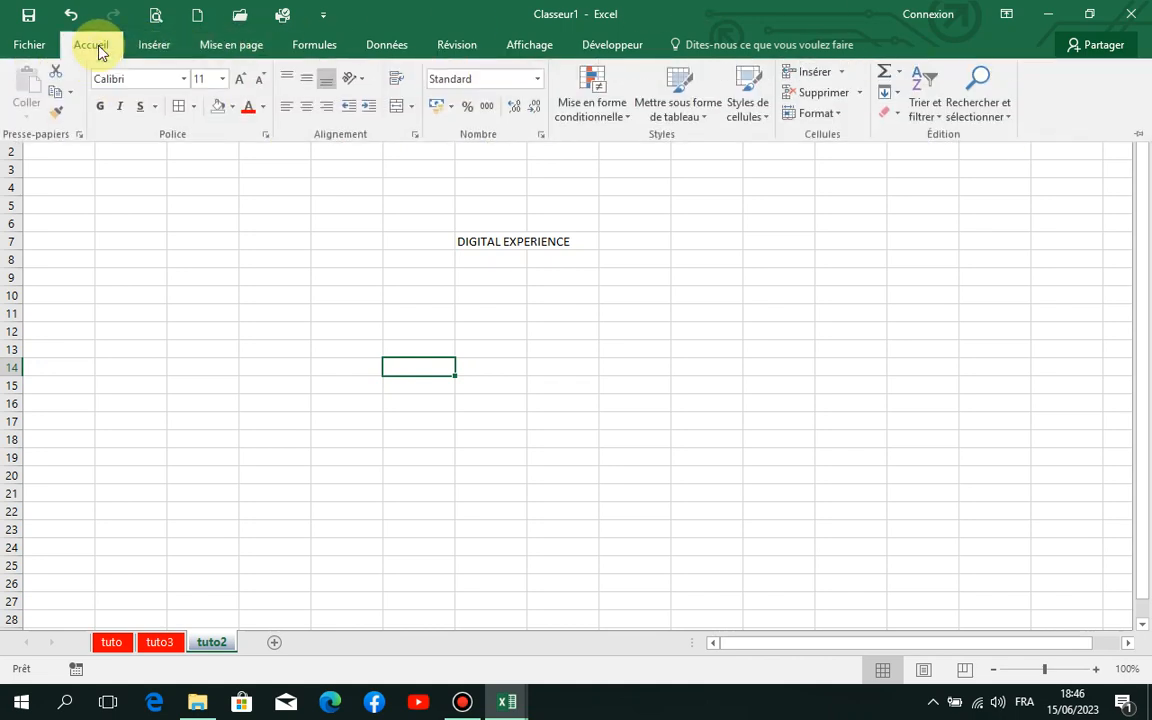
double_click(99, 47)
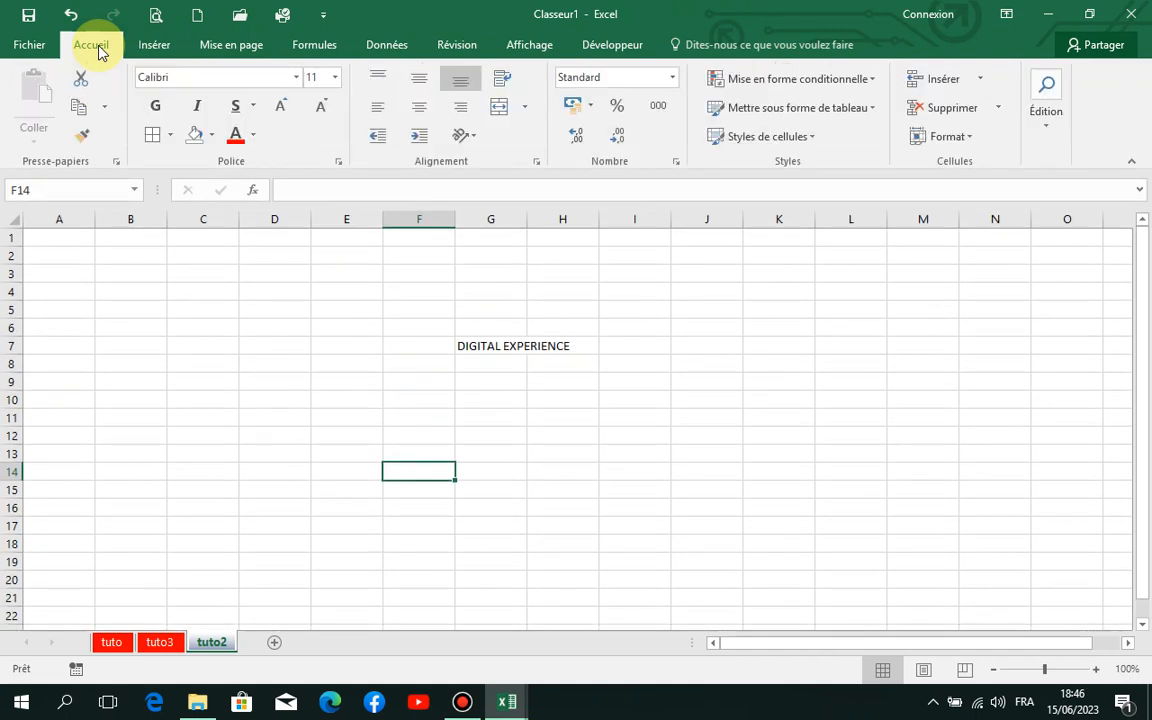
click(504, 346)
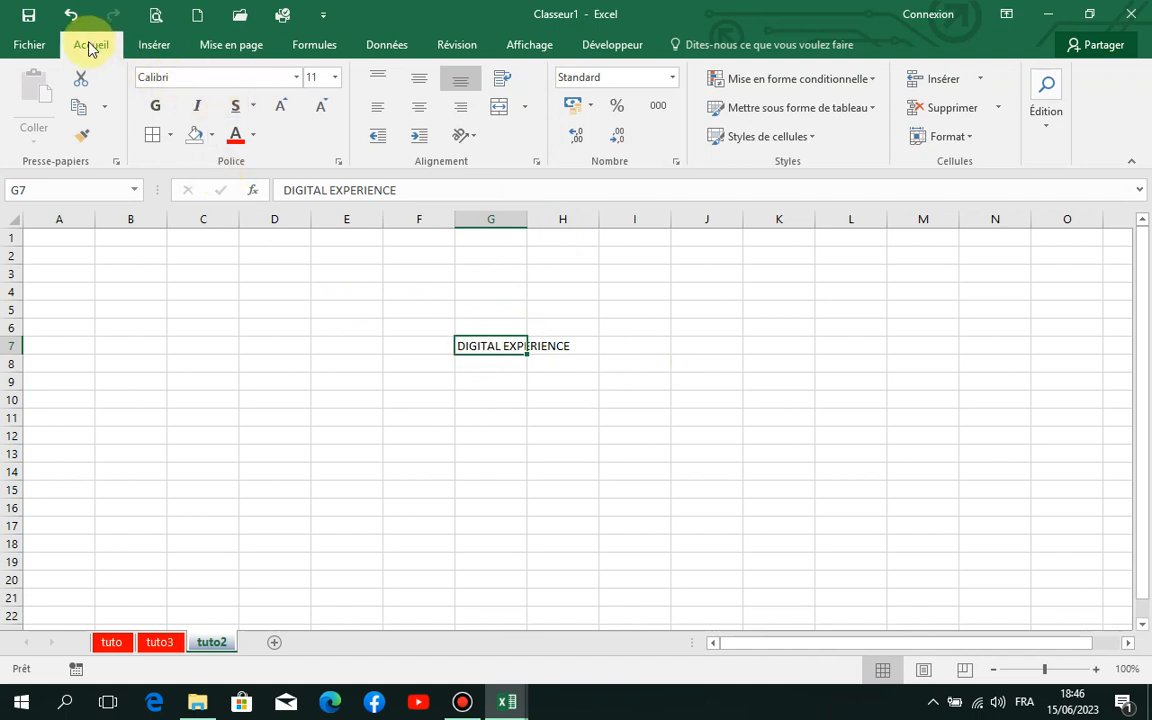
click(297, 80)
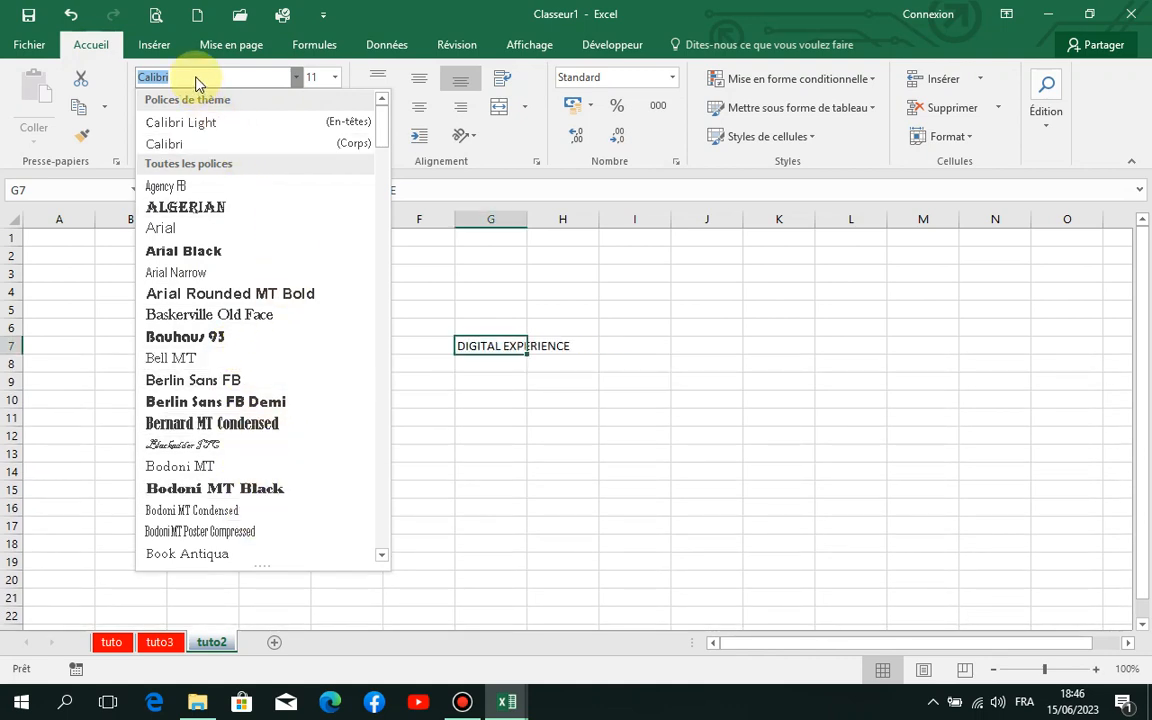
text(Times New Roman)
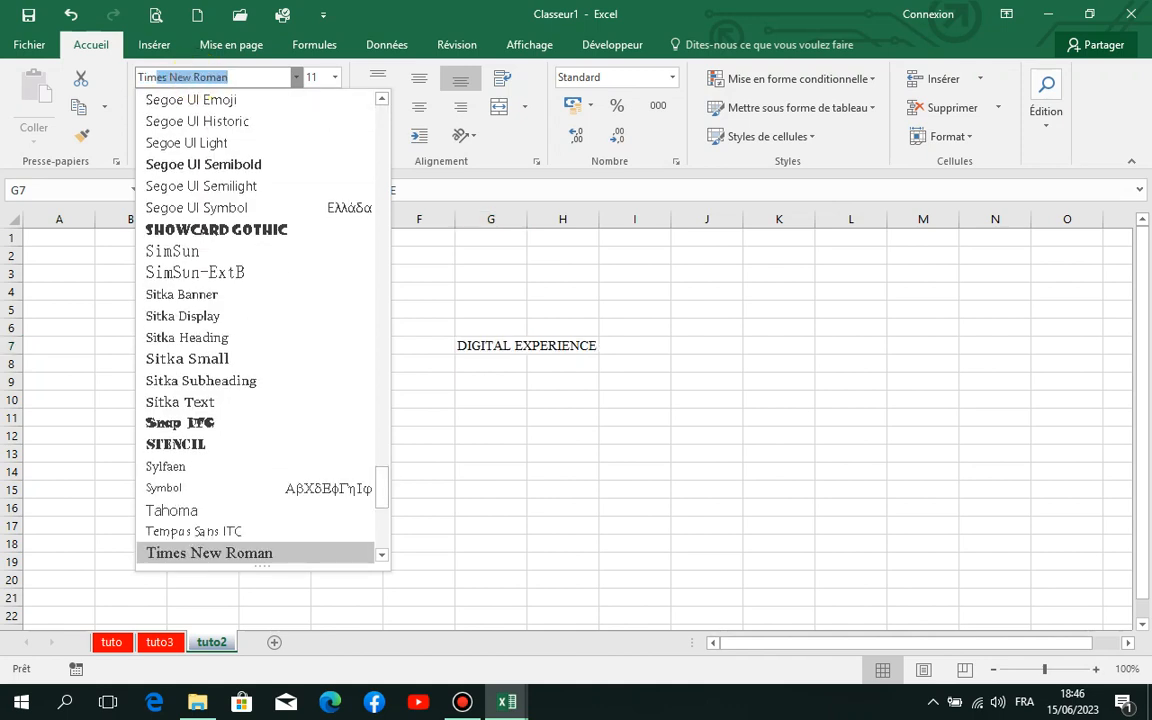
key(Return)
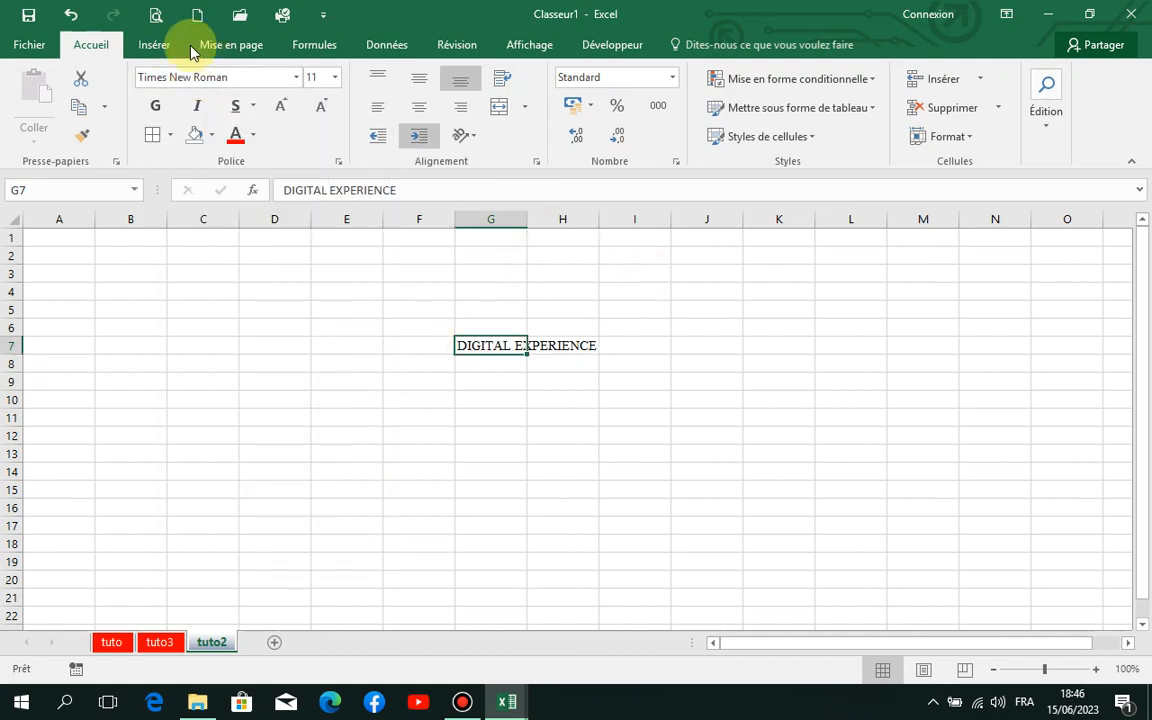
Set the font size of the DIGITAL EXPERIENCE text in cell G7 to 100.
click(335, 80)
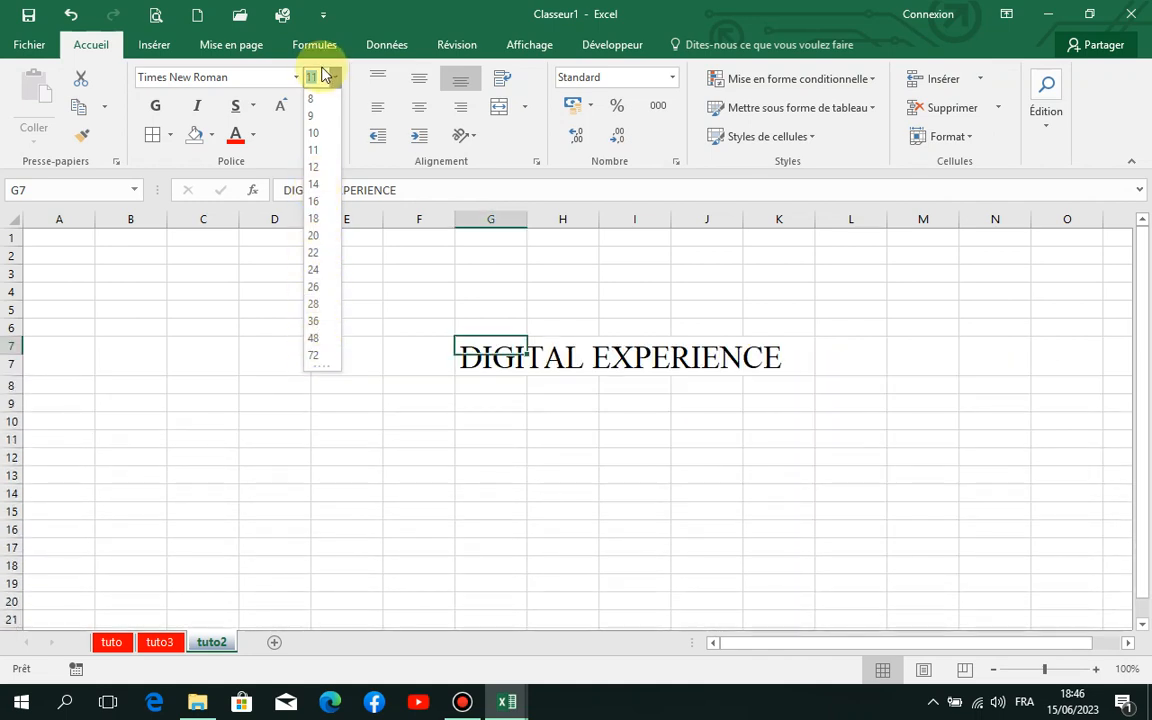
text(100)
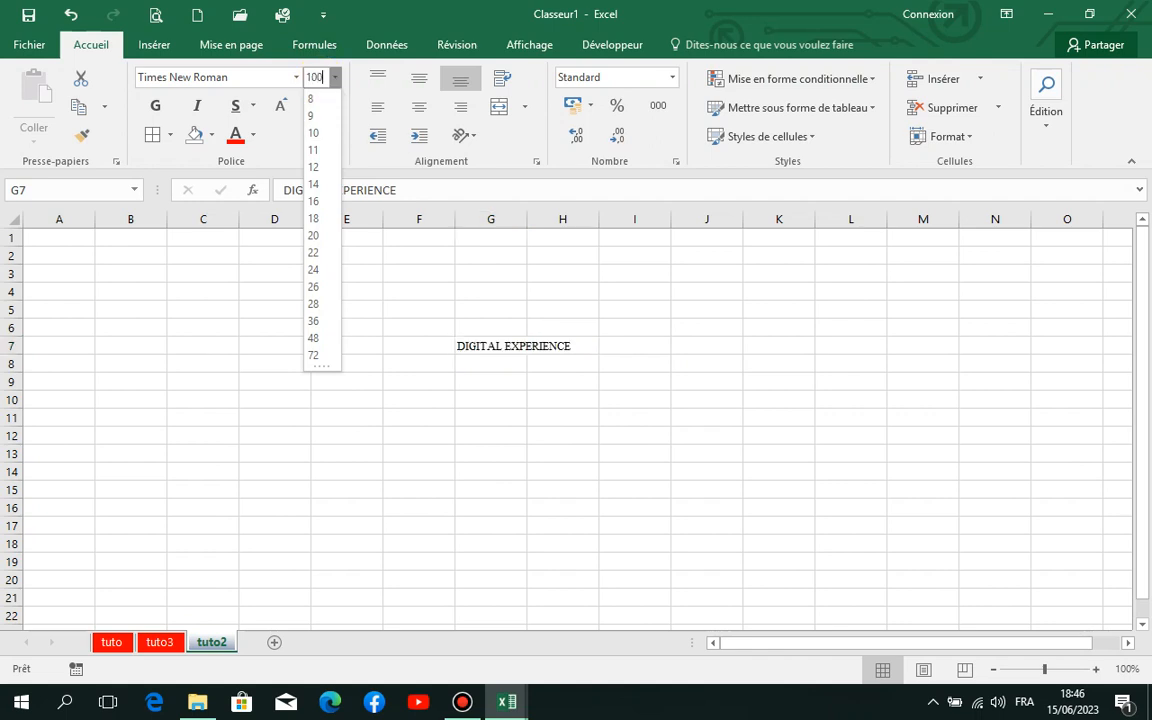
key(Return)
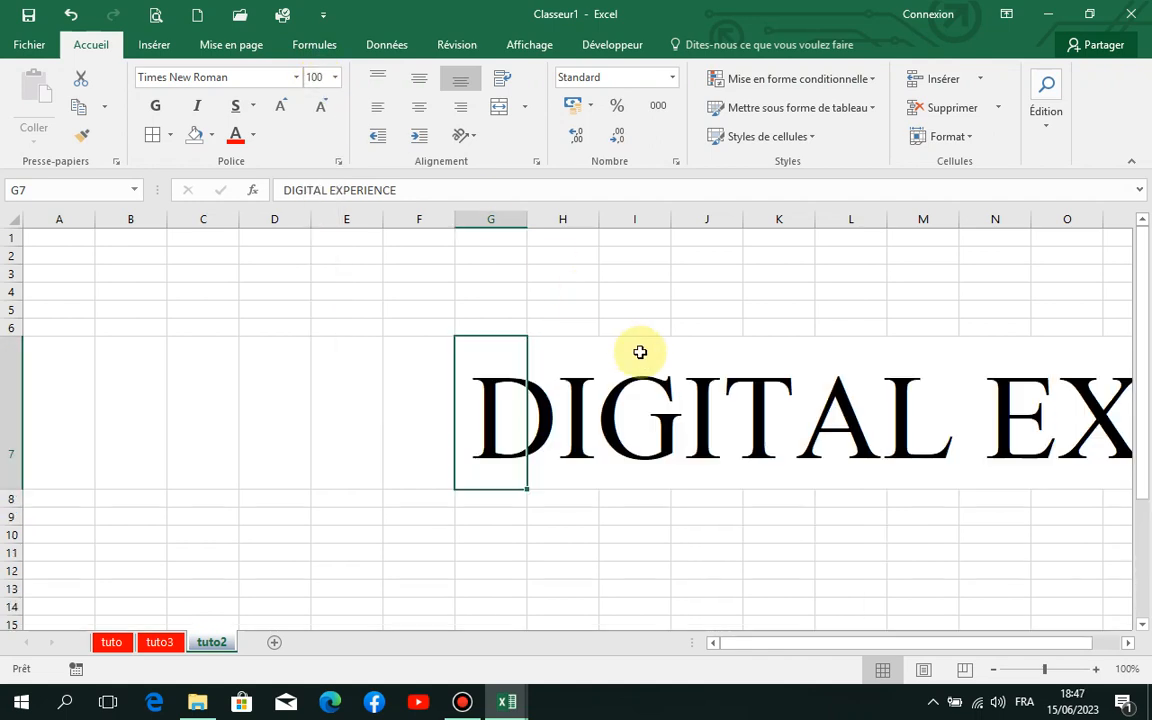
Reduce the font size of the DIGITAL EXPERIENCE text in cell G7 to 16.
click(1095, 669)
click(1095, 669)
click(1095, 669)
click(1095, 669)
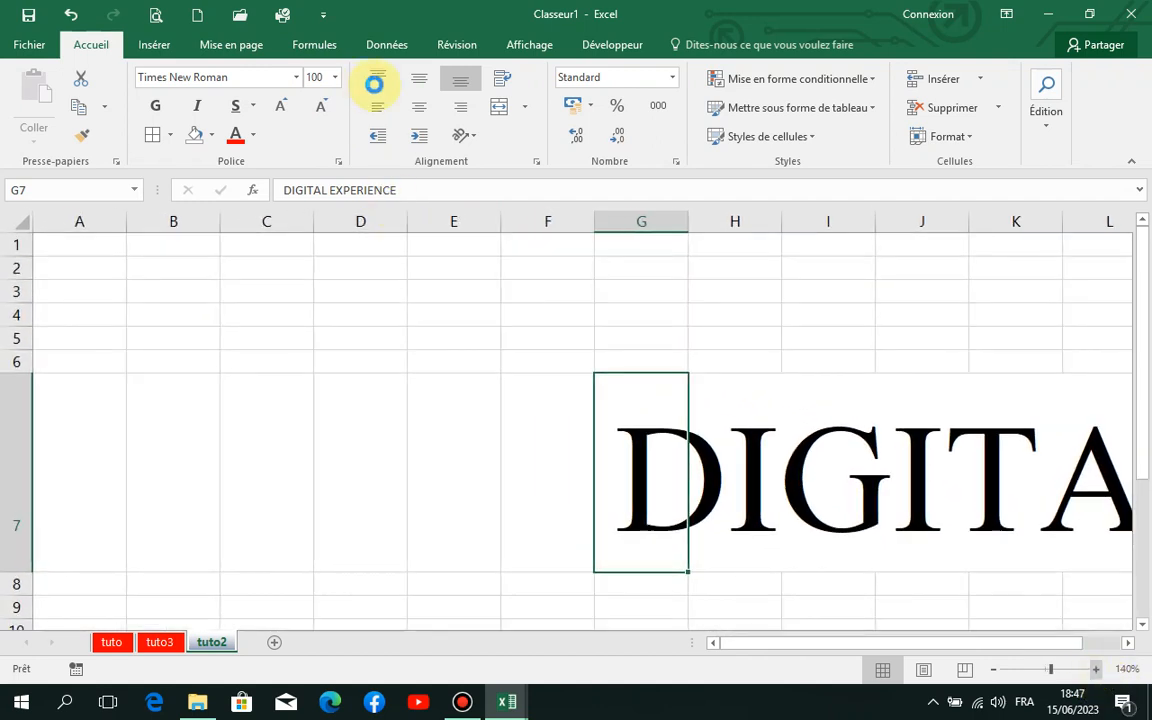
click(335, 78)
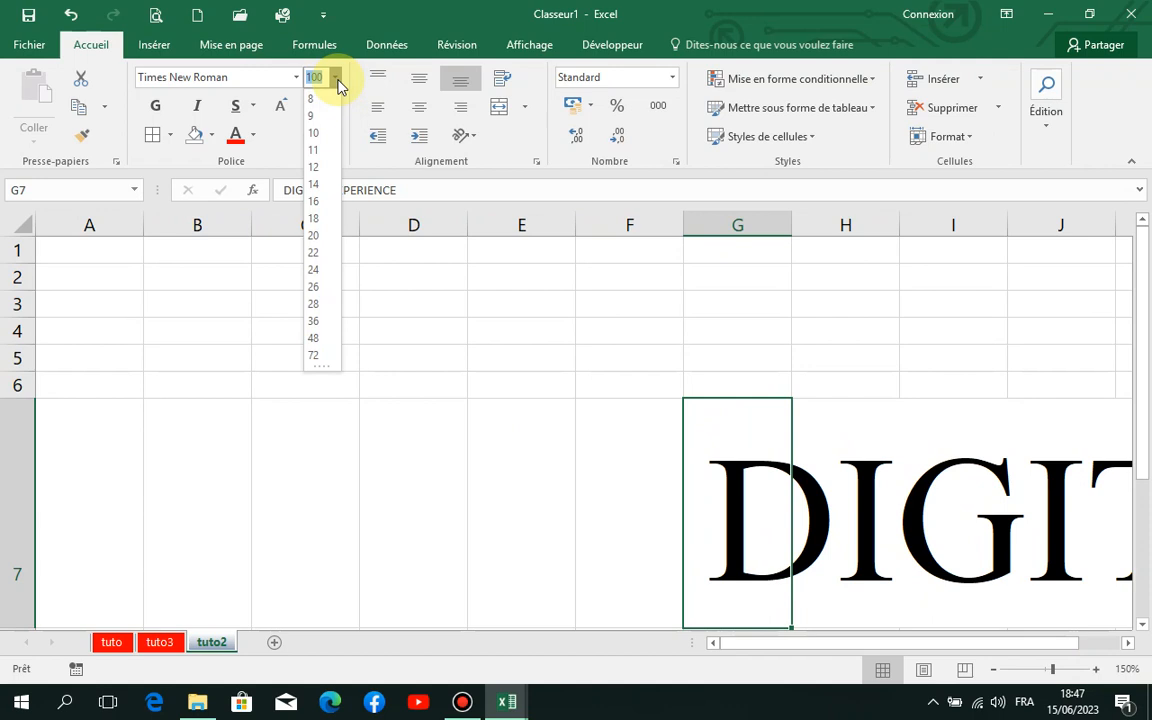
click(314, 203)
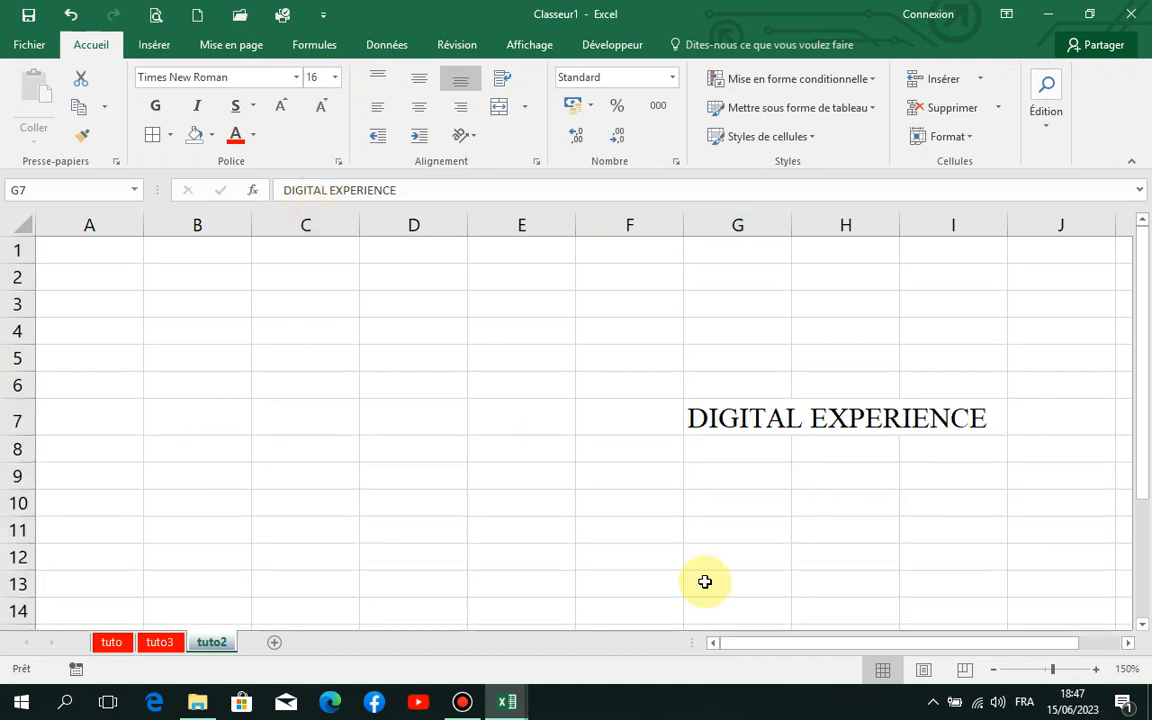
Try bold and italic formatting on the text in cell G7, removing each one again.
click(777, 648)
drag(778, 653, 882, 656)
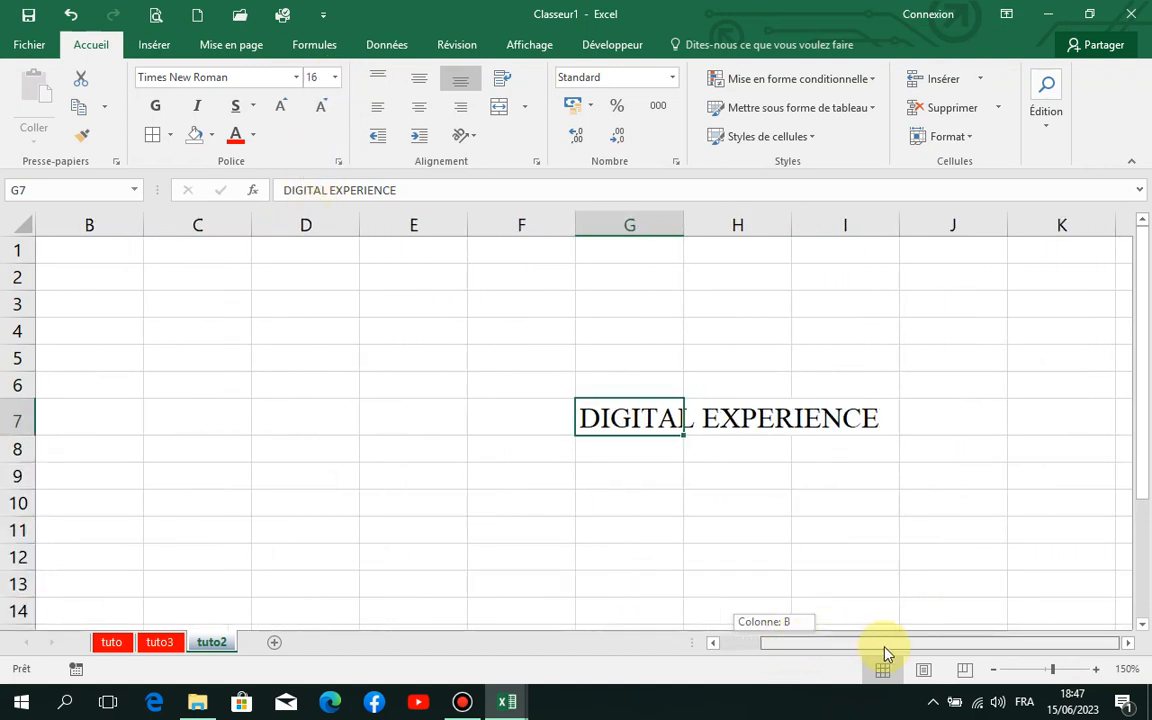
click(157, 108)
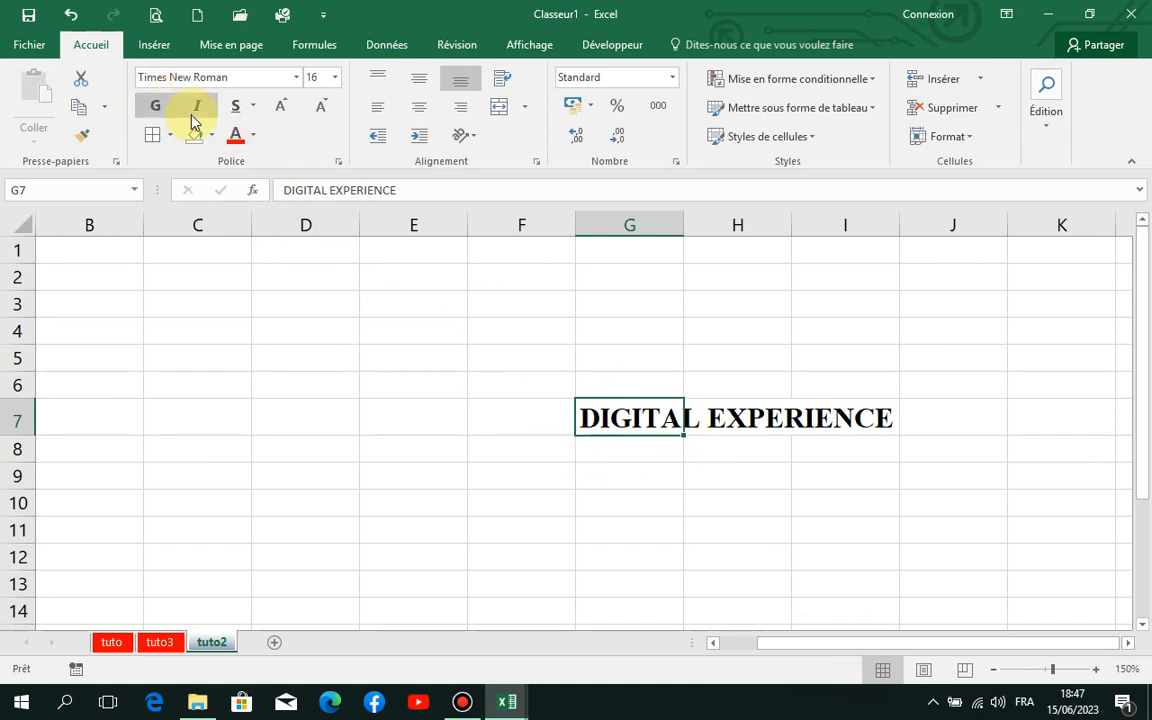
click(160, 107)
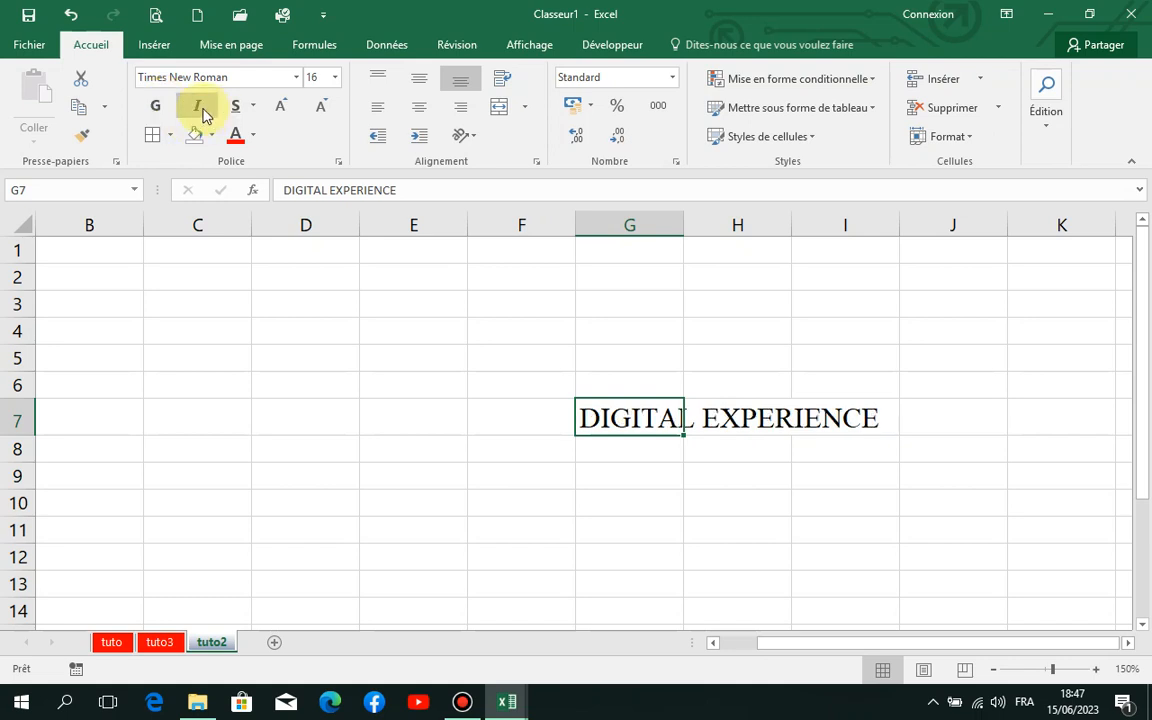
click(200, 108)
click(200, 110)
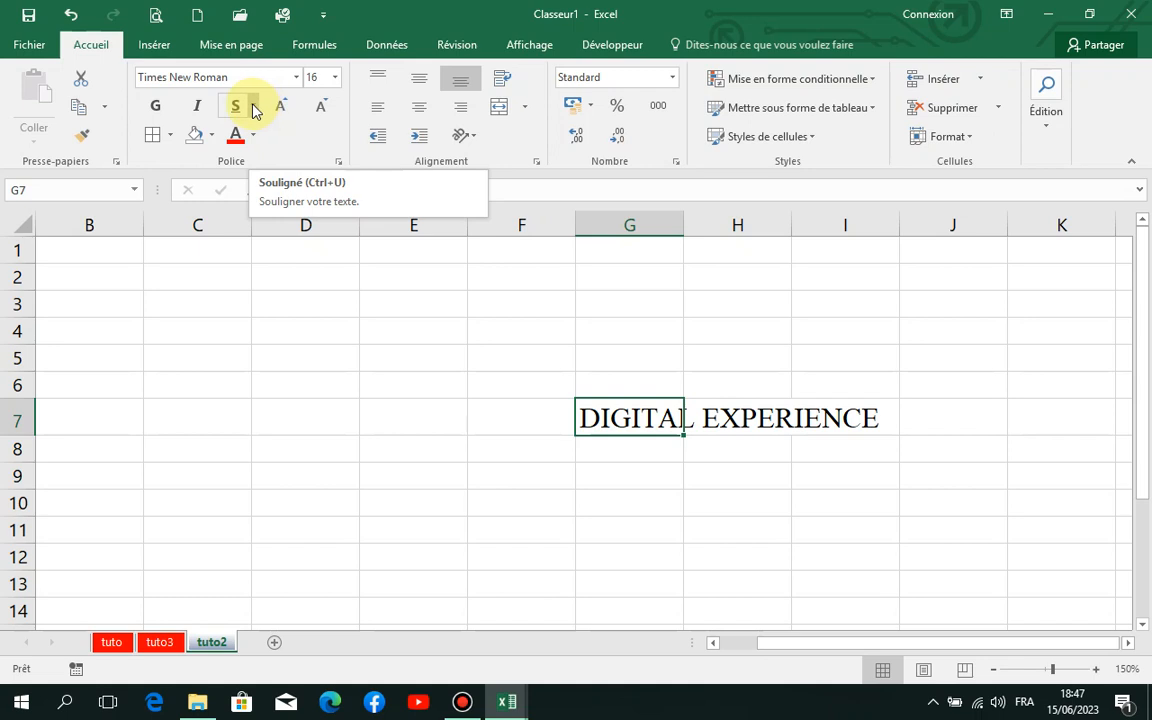
Apply a single underline to the text in cell G7 and switch it to a double underline.
click(249, 104)
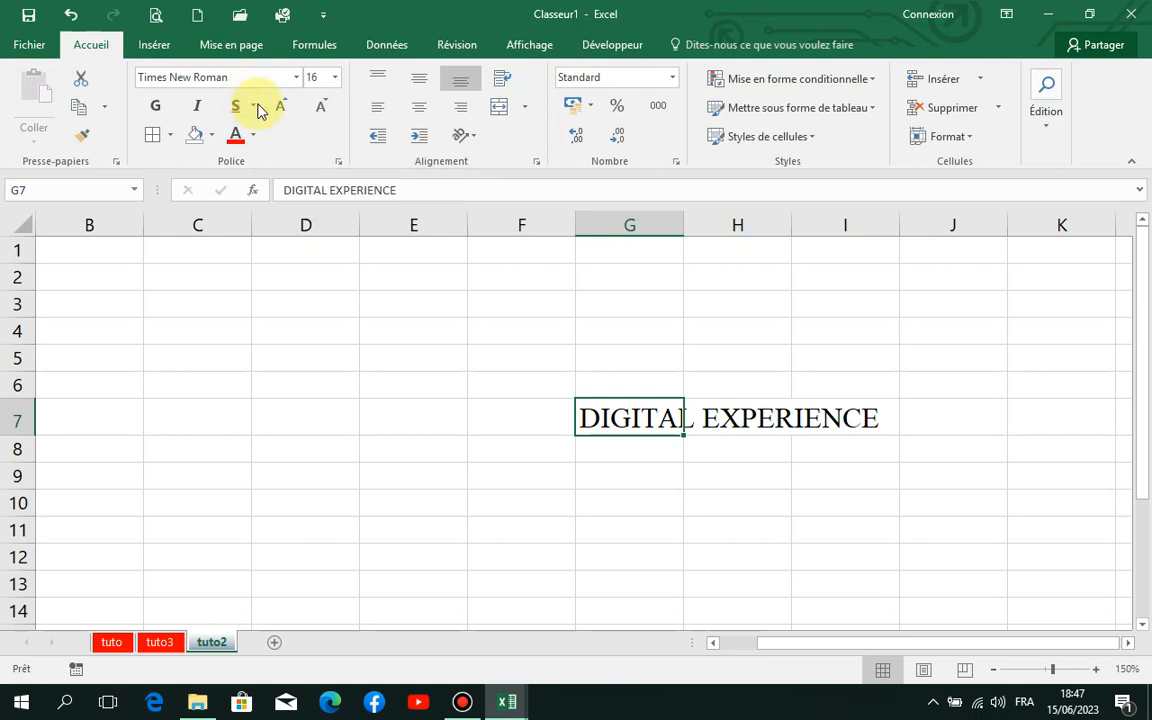
click(254, 108)
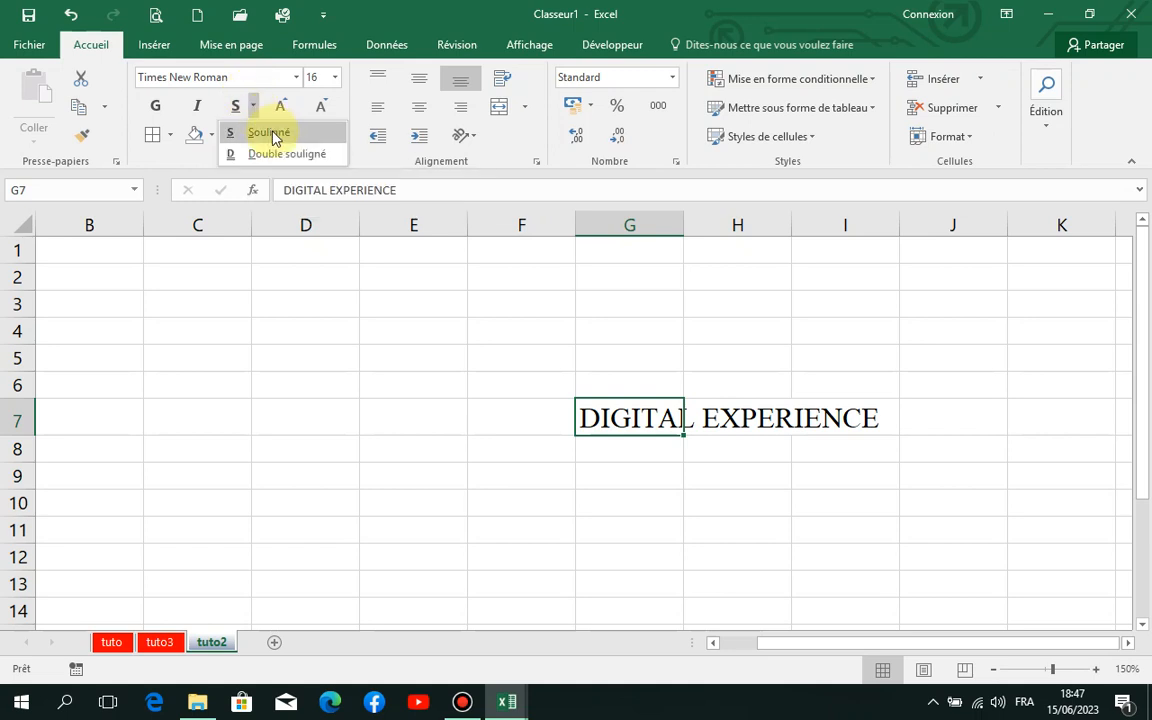
click(288, 140)
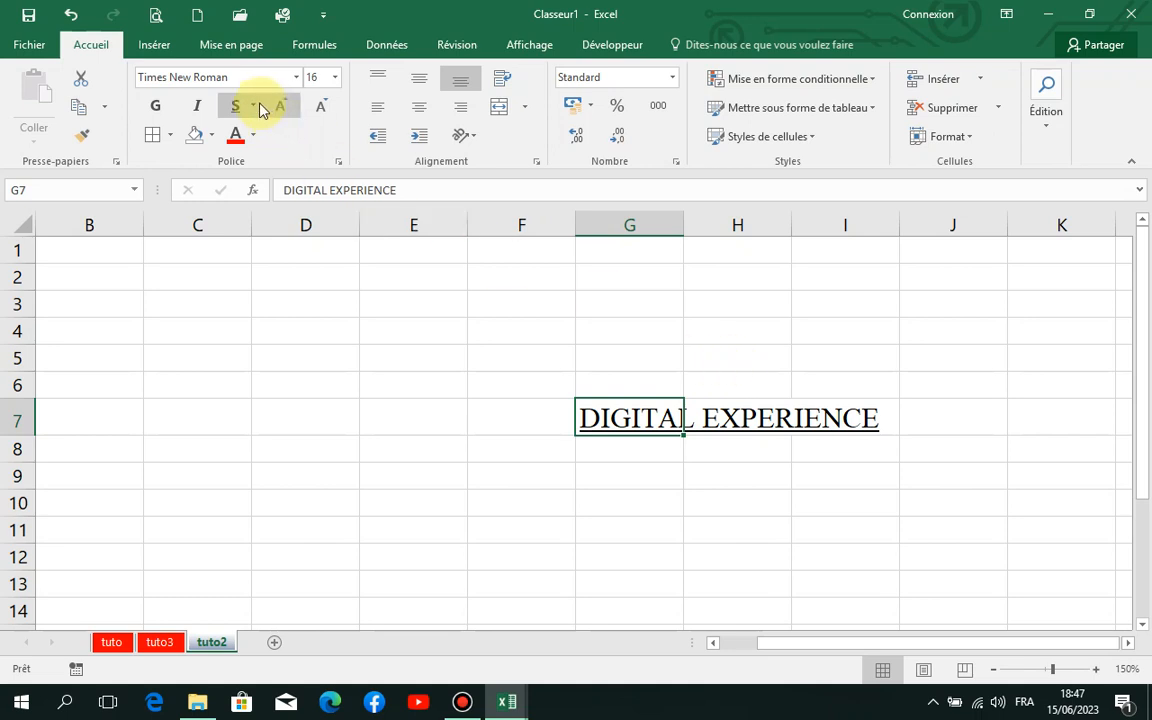
click(253, 107)
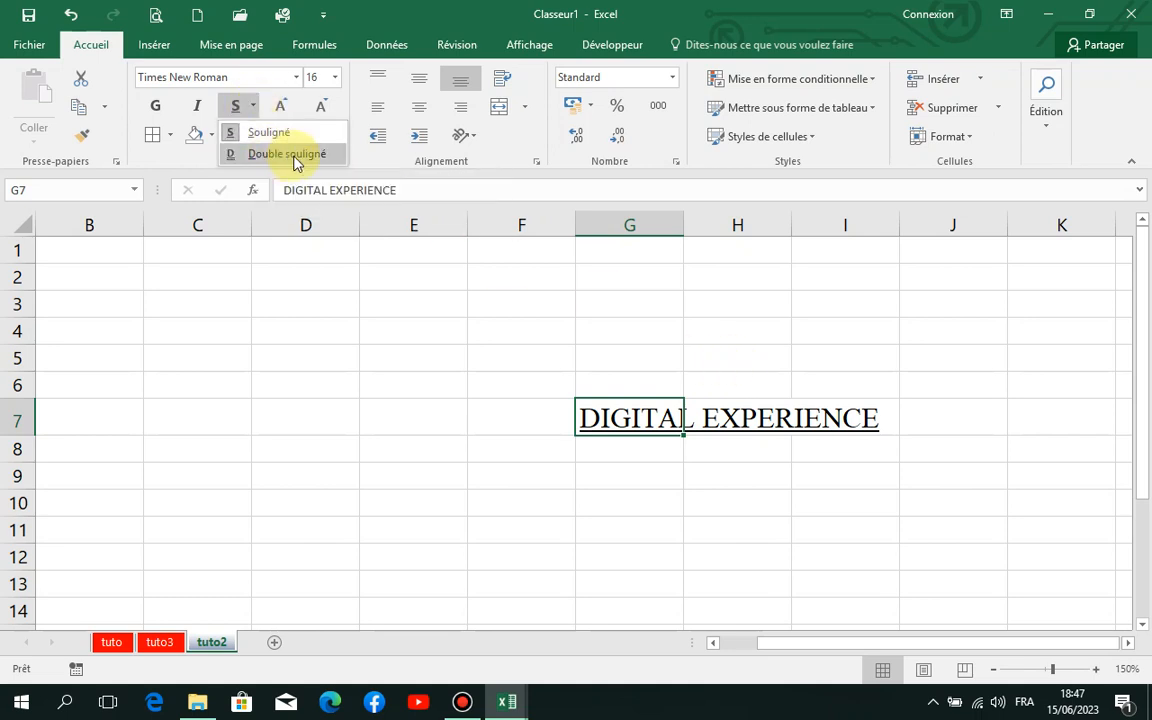
click(290, 155)
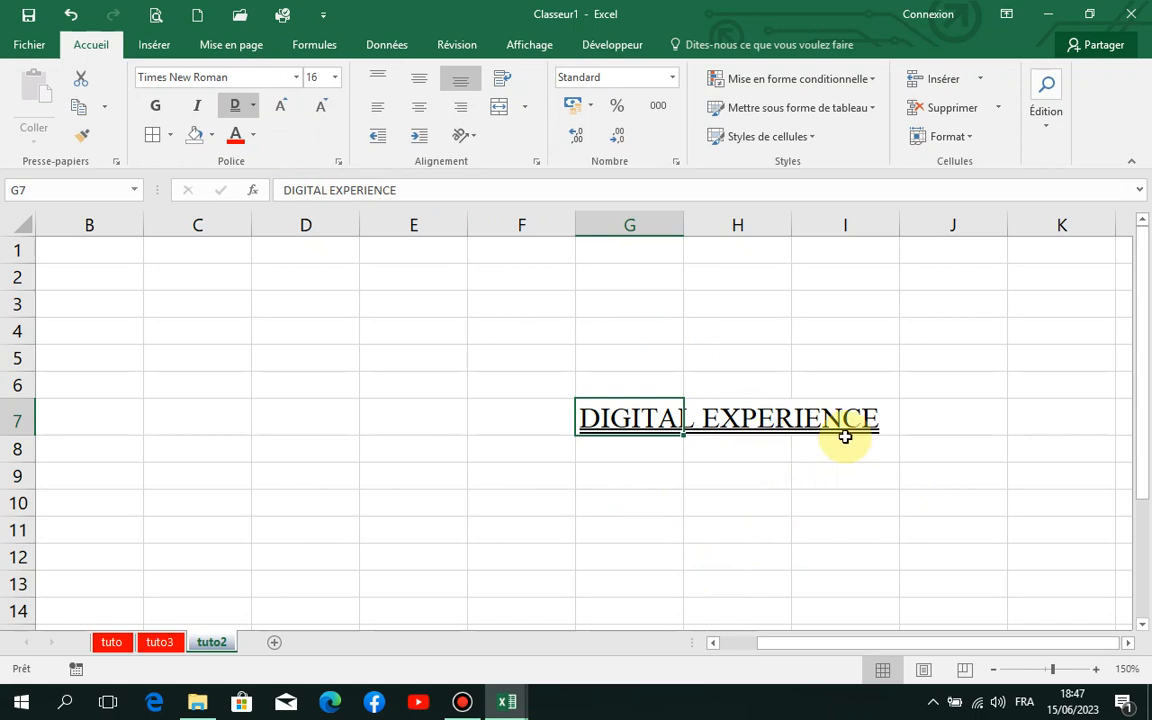
click(254, 107)
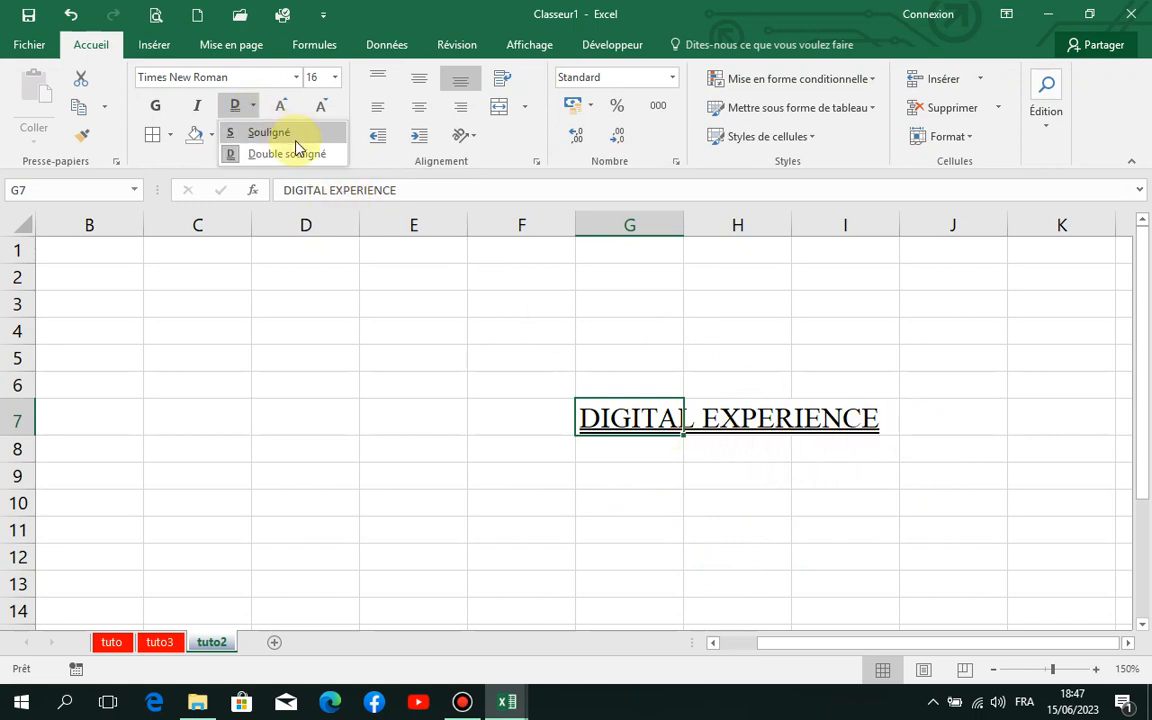
click(360, 311)
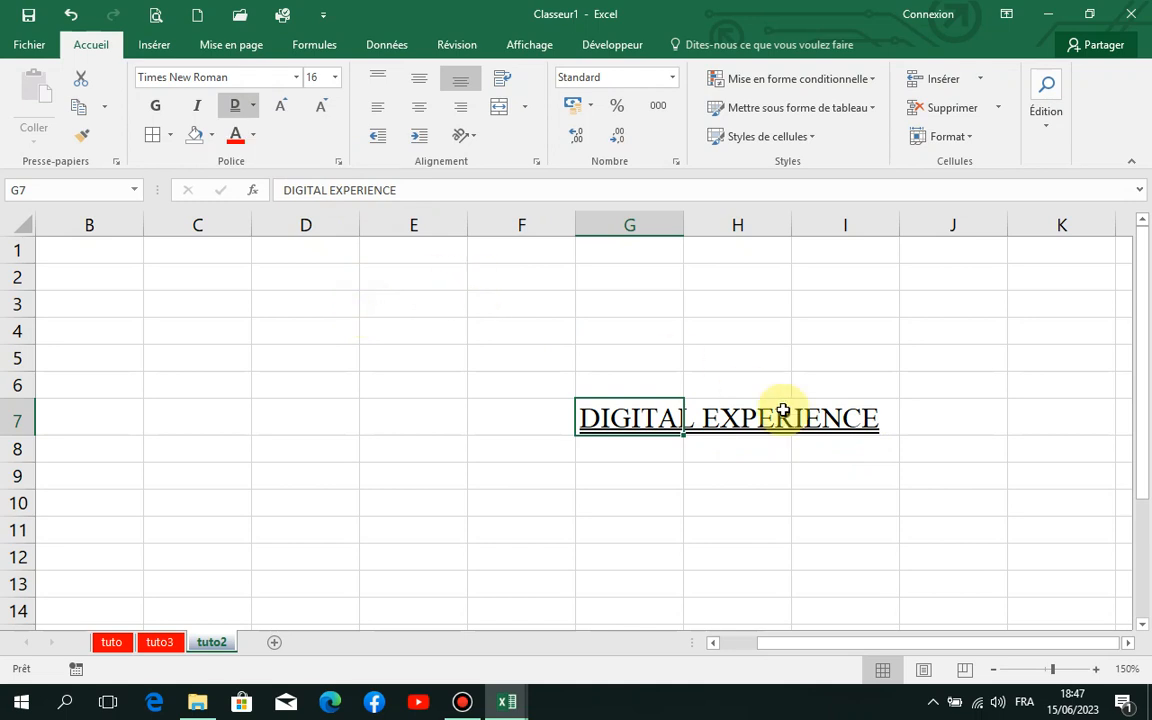
Set the underline of cell G7 to single accounting (Comptabilité simple) in the cell format settings.
click(339, 164)
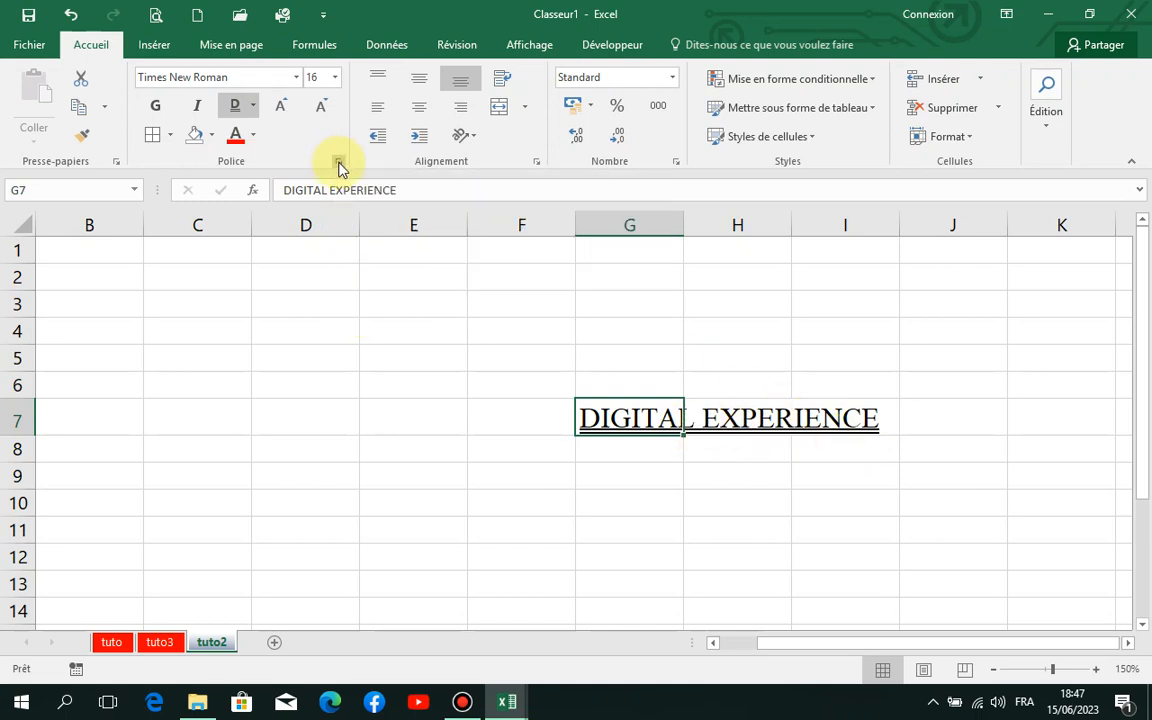
click(339, 164)
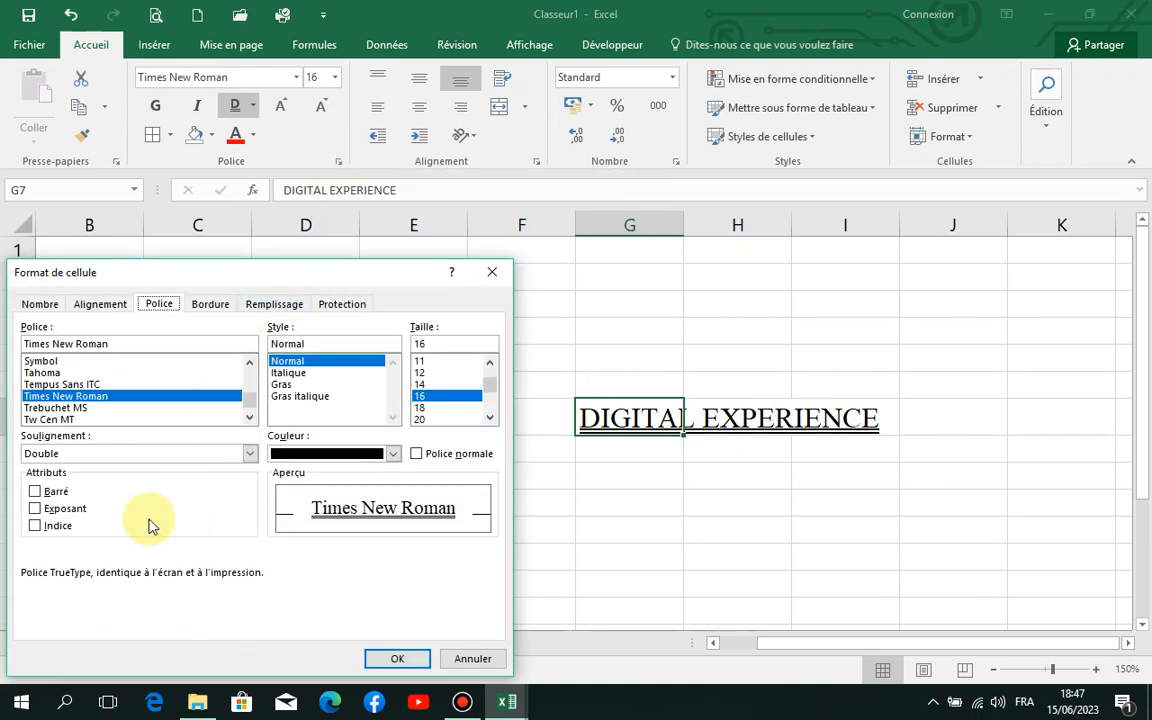
click(249, 453)
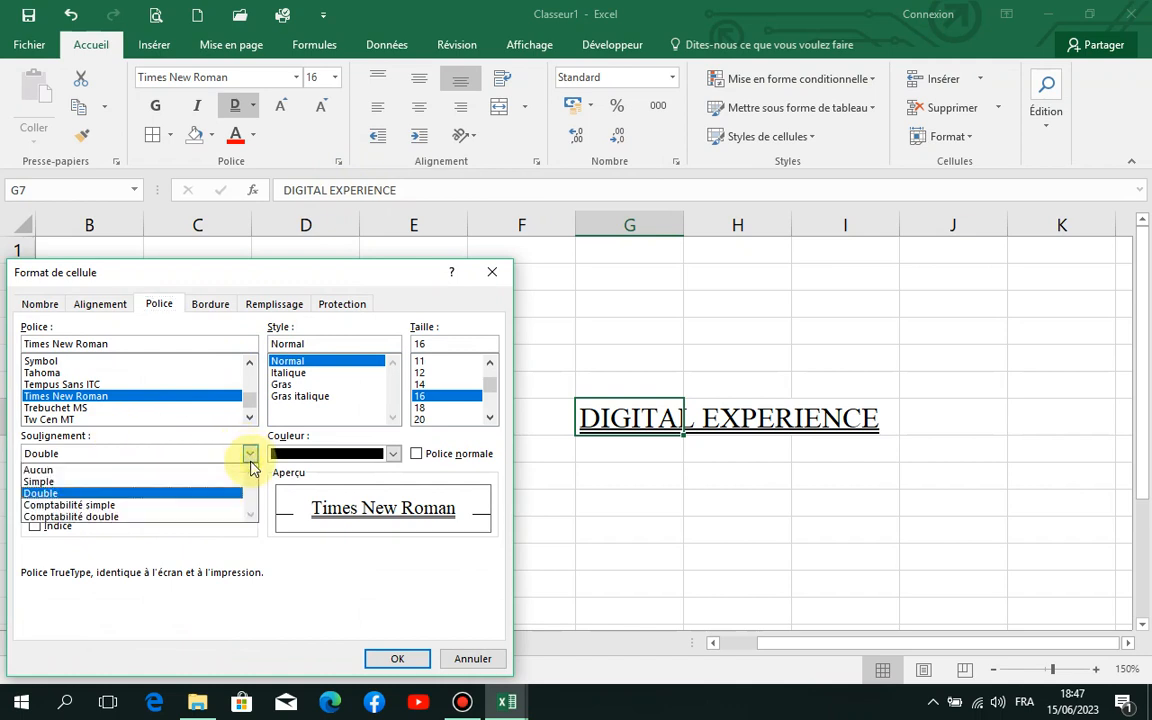
click(147, 505)
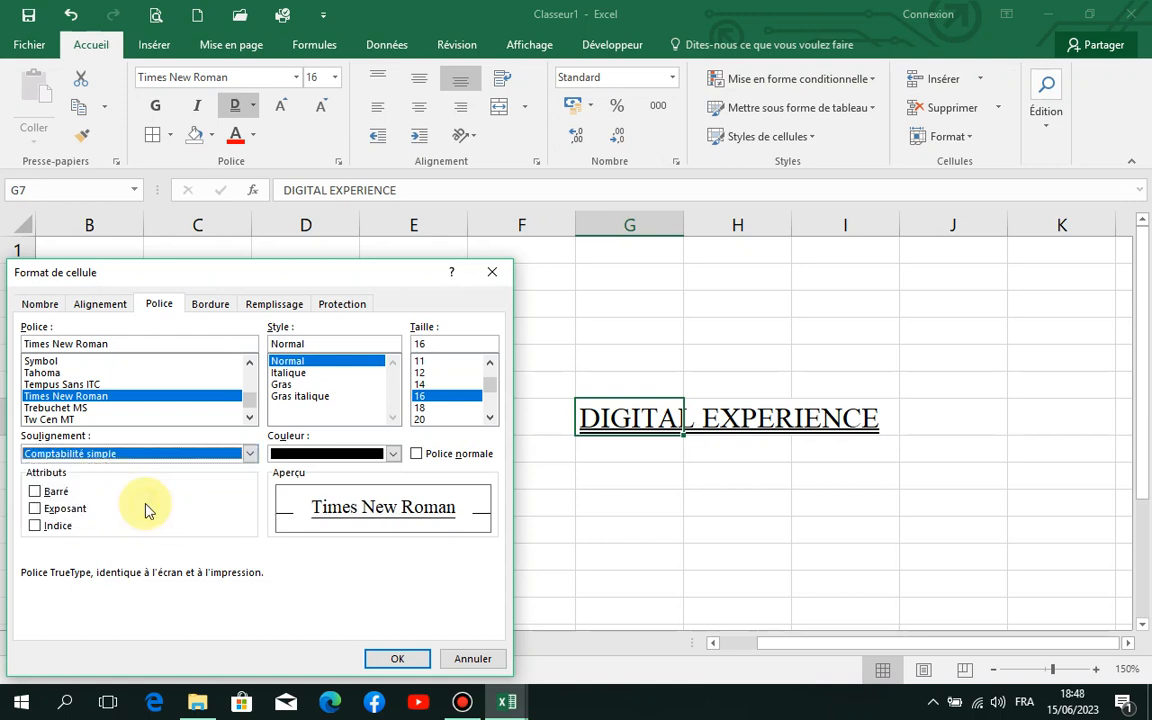
click(387, 658)
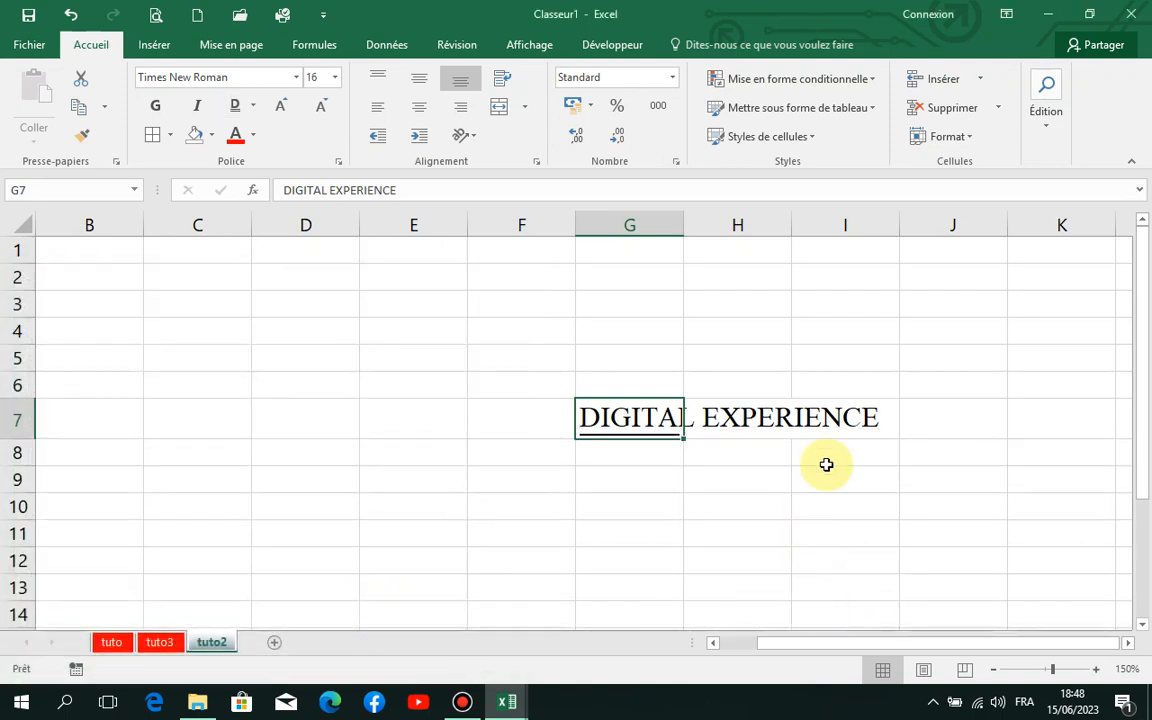
click(690, 452)
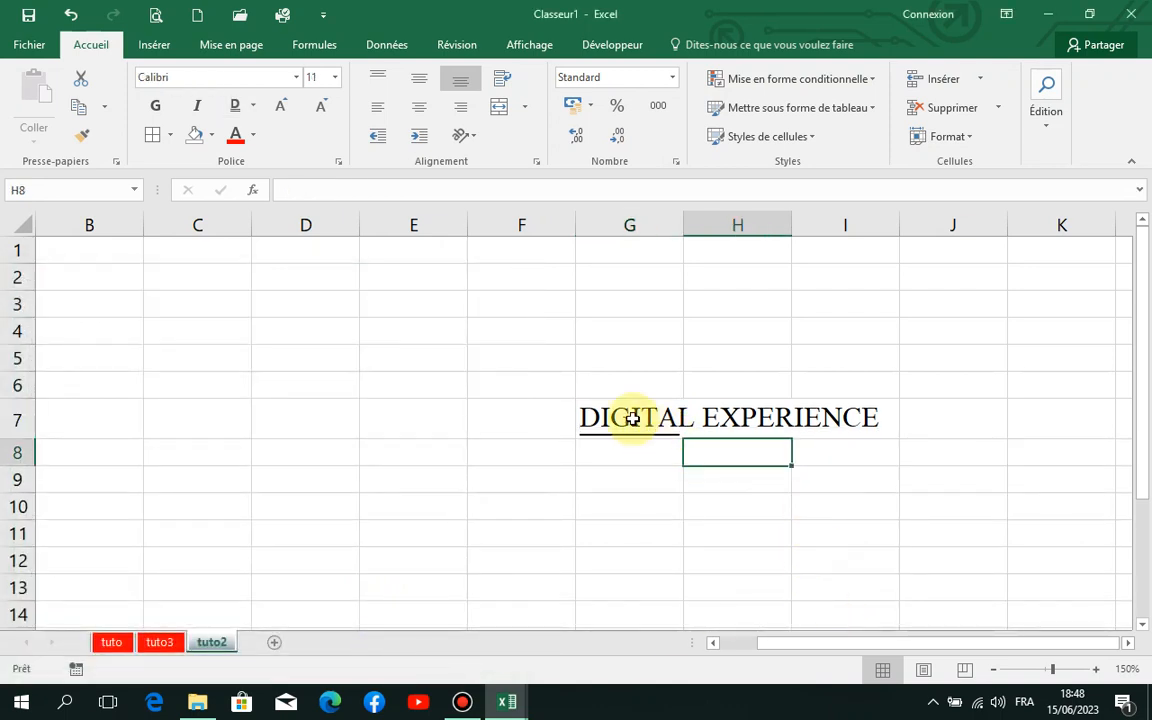
Change the font colour of the text in cell G7 to the standard red.
click(658, 427)
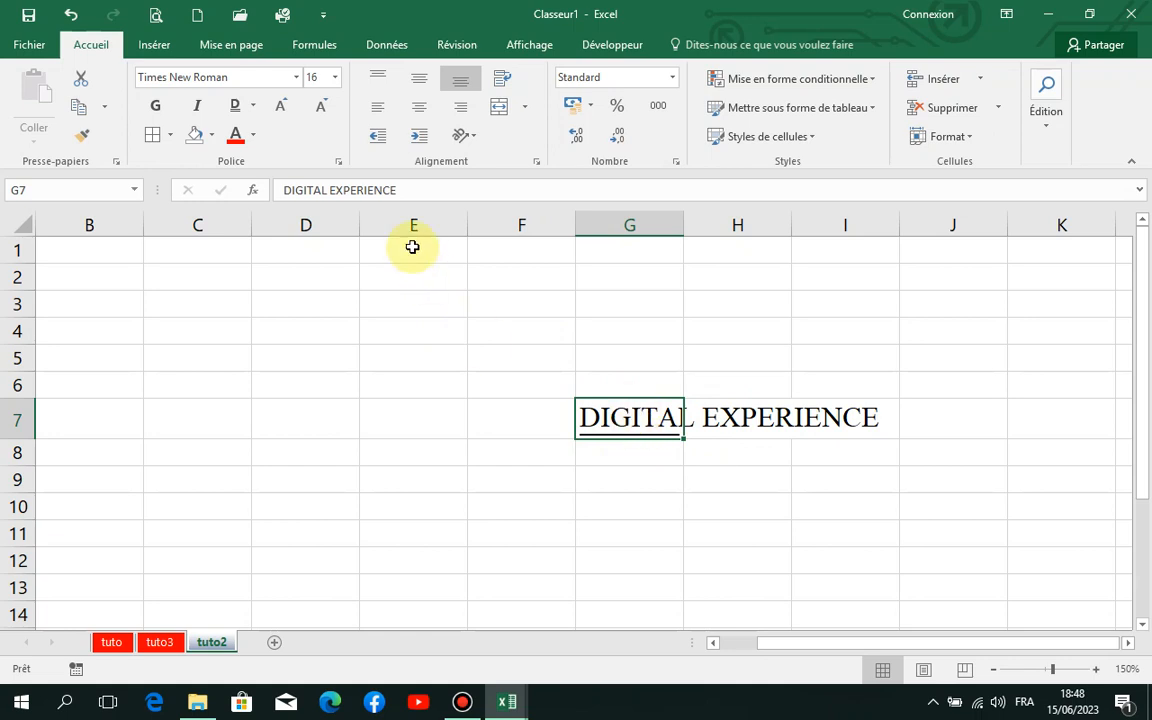
click(256, 137)
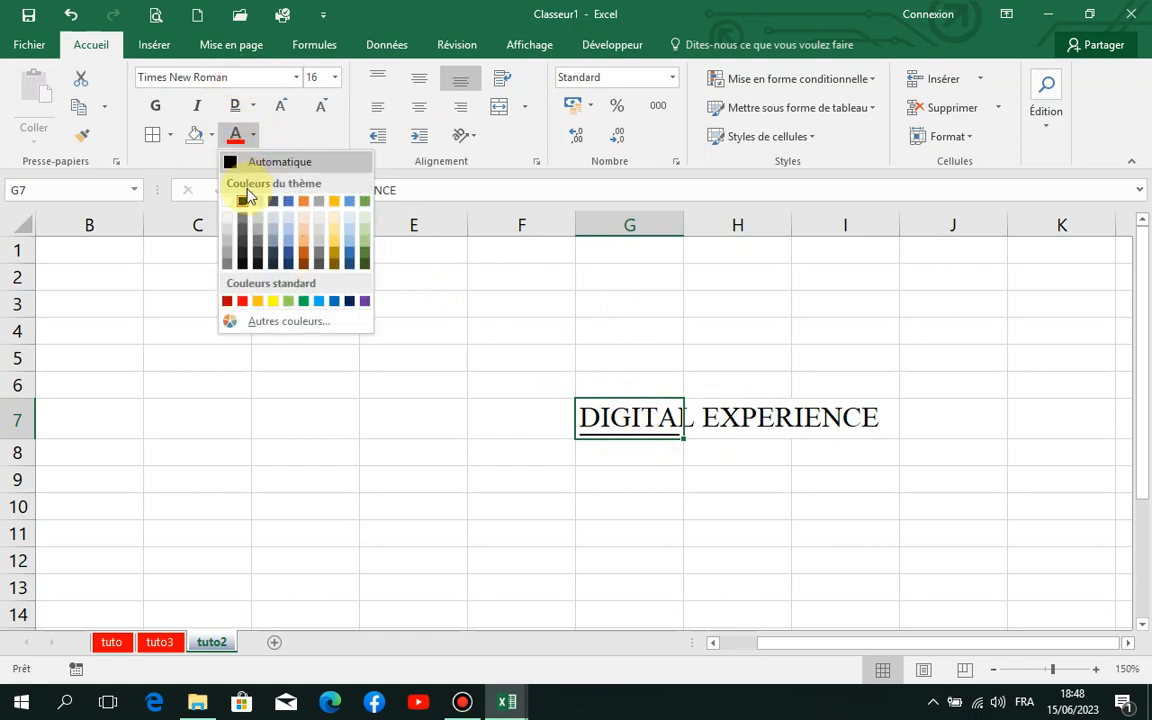
click(241, 301)
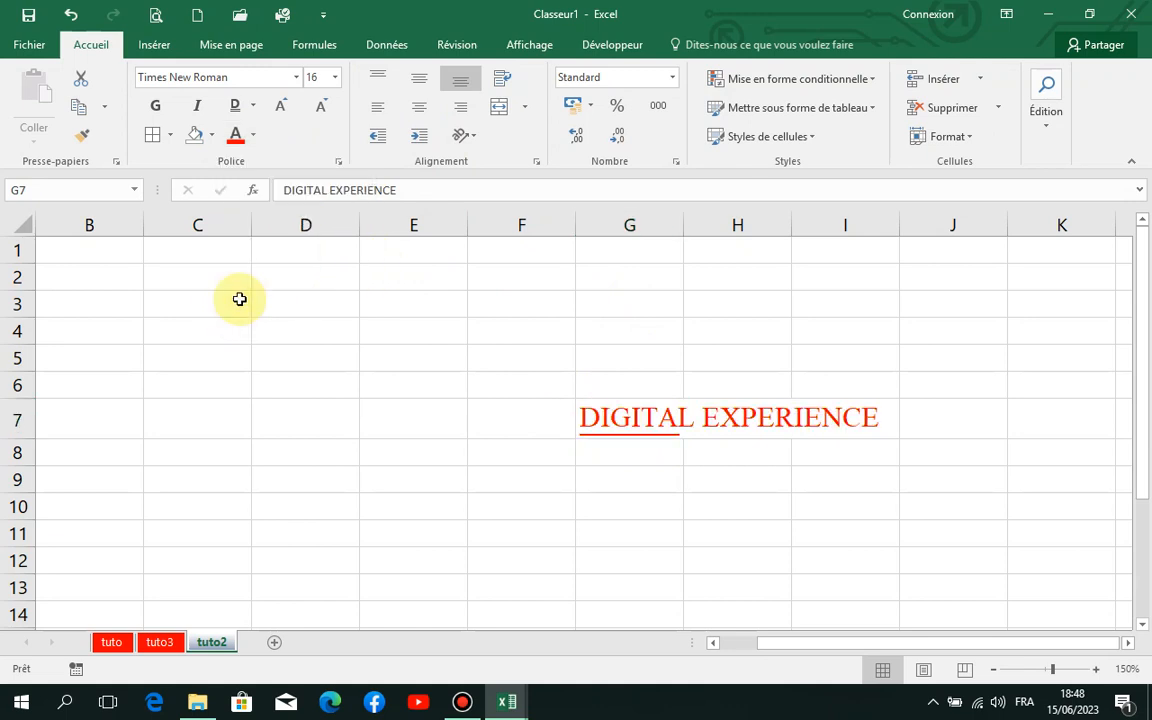
Change the font colour of the text in cell G7 to the standard dark blue.
click(1096, 670)
click(1096, 670)
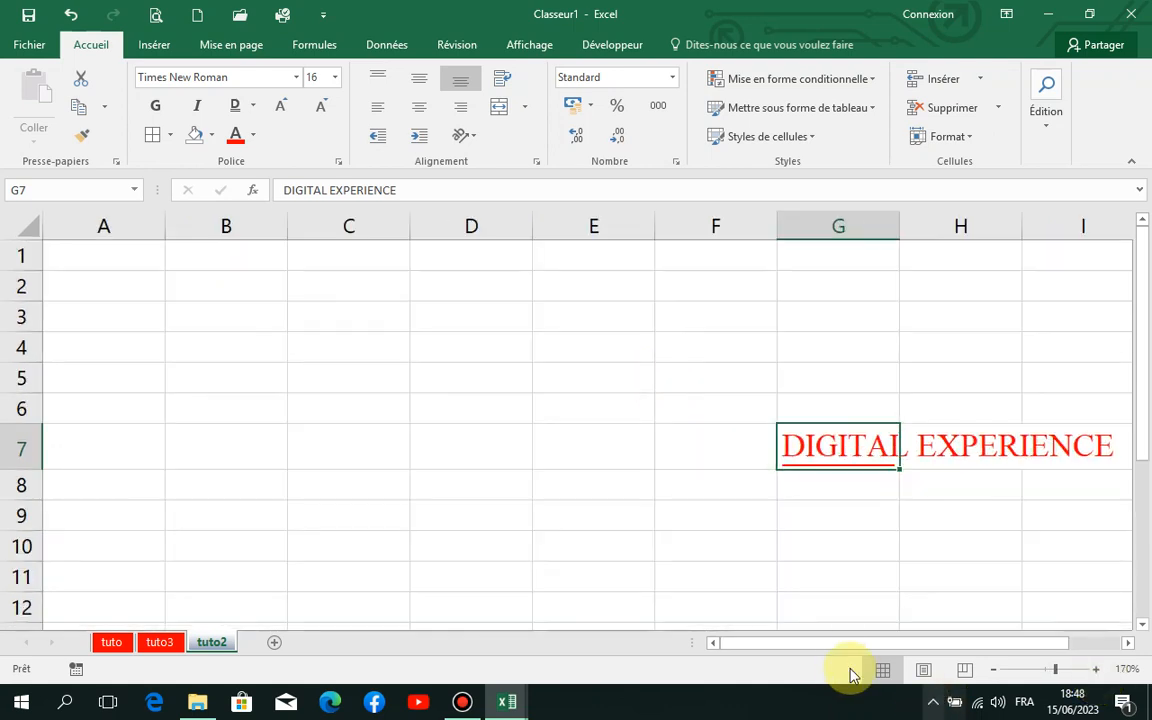
drag(810, 648, 887, 648)
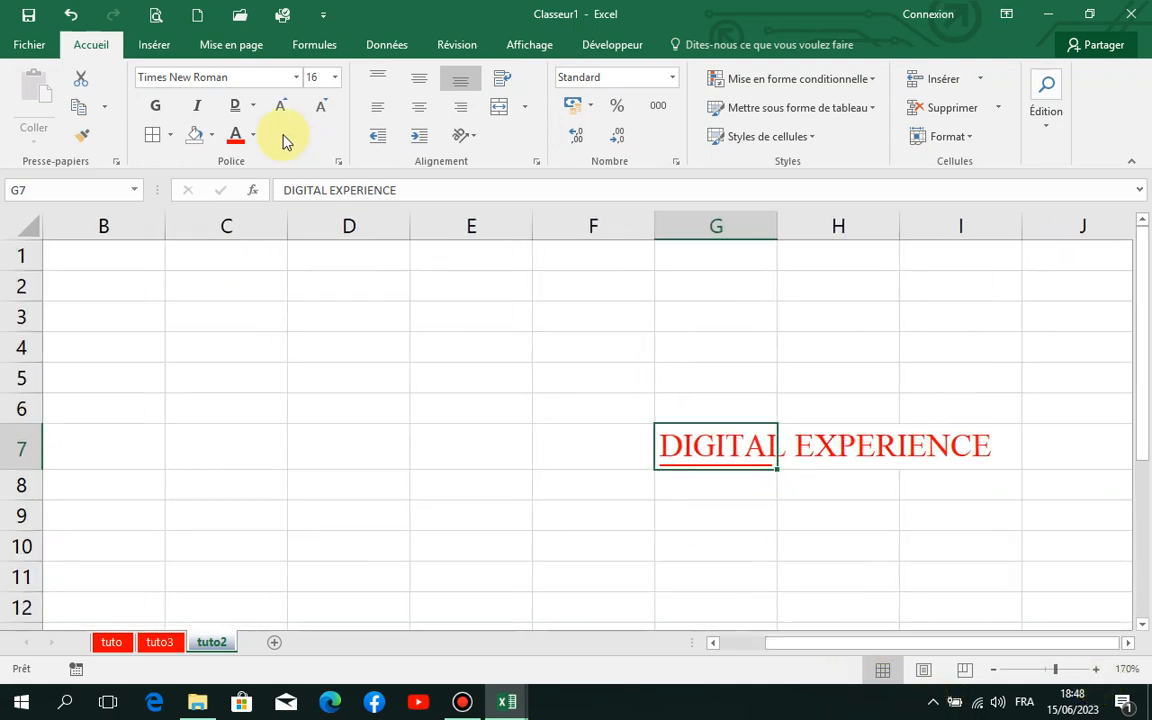
click(251, 136)
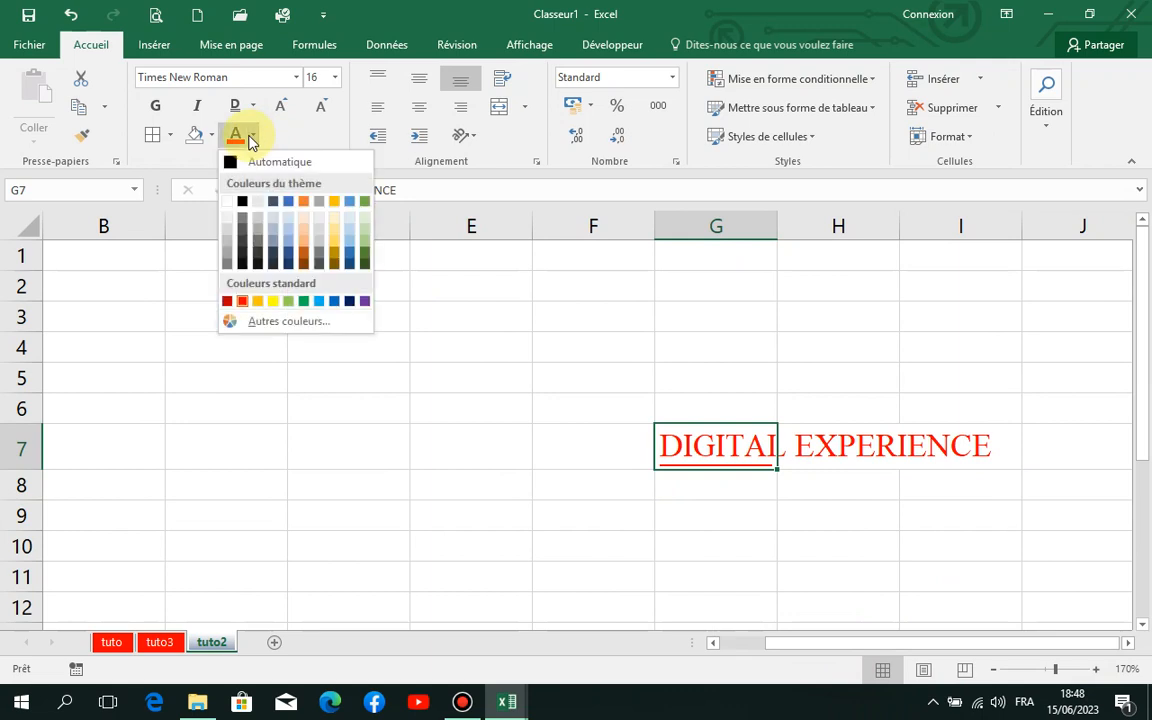
click(350, 301)
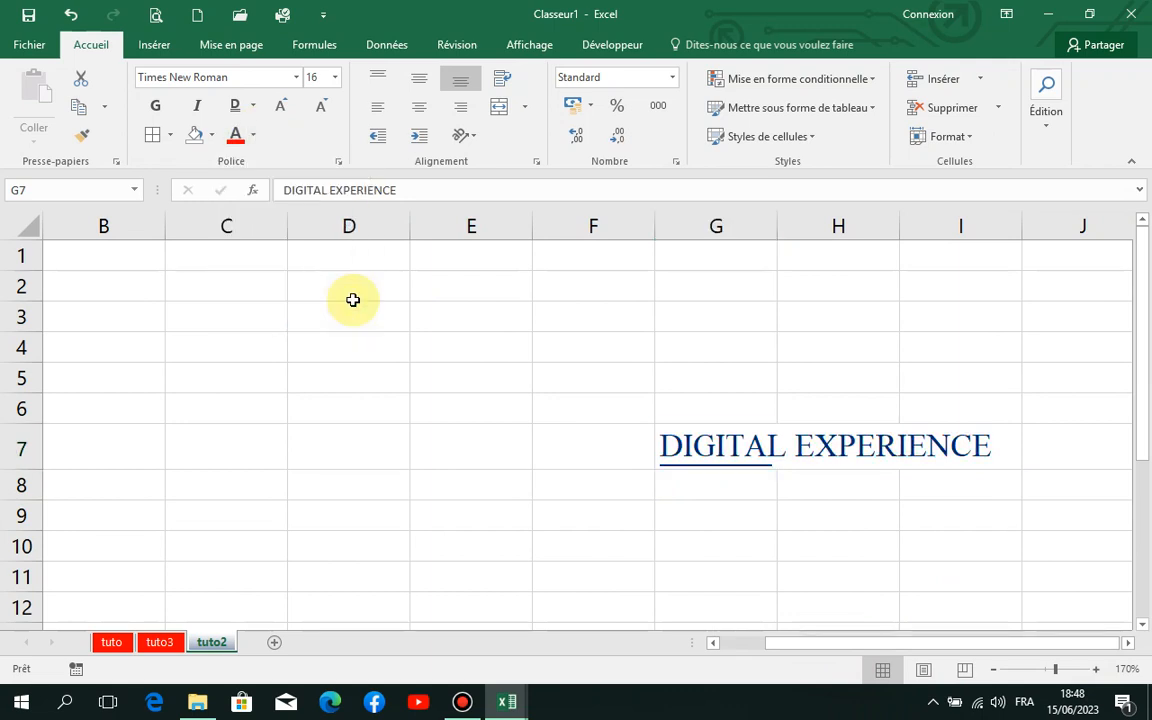
Increase the font size of the text in cell G7 to 22, decrease it to 18, and increase it to 22 again.
click(283, 106)
click(283, 106)
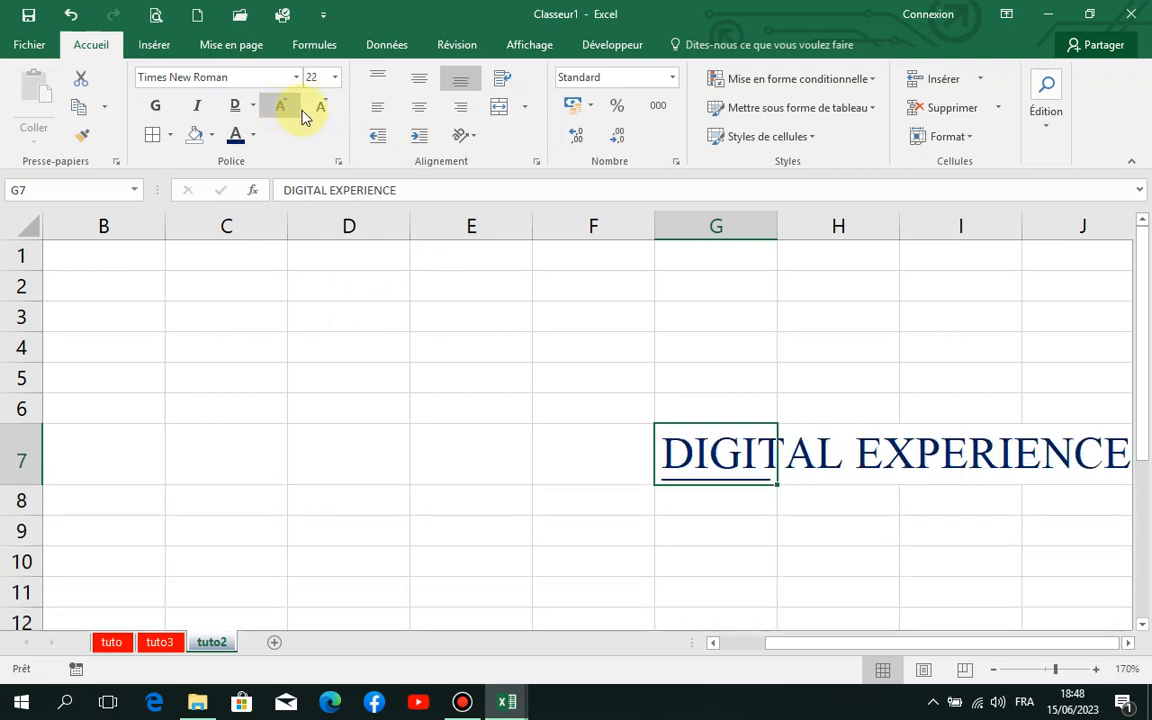
click(321, 110)
click(321, 110)
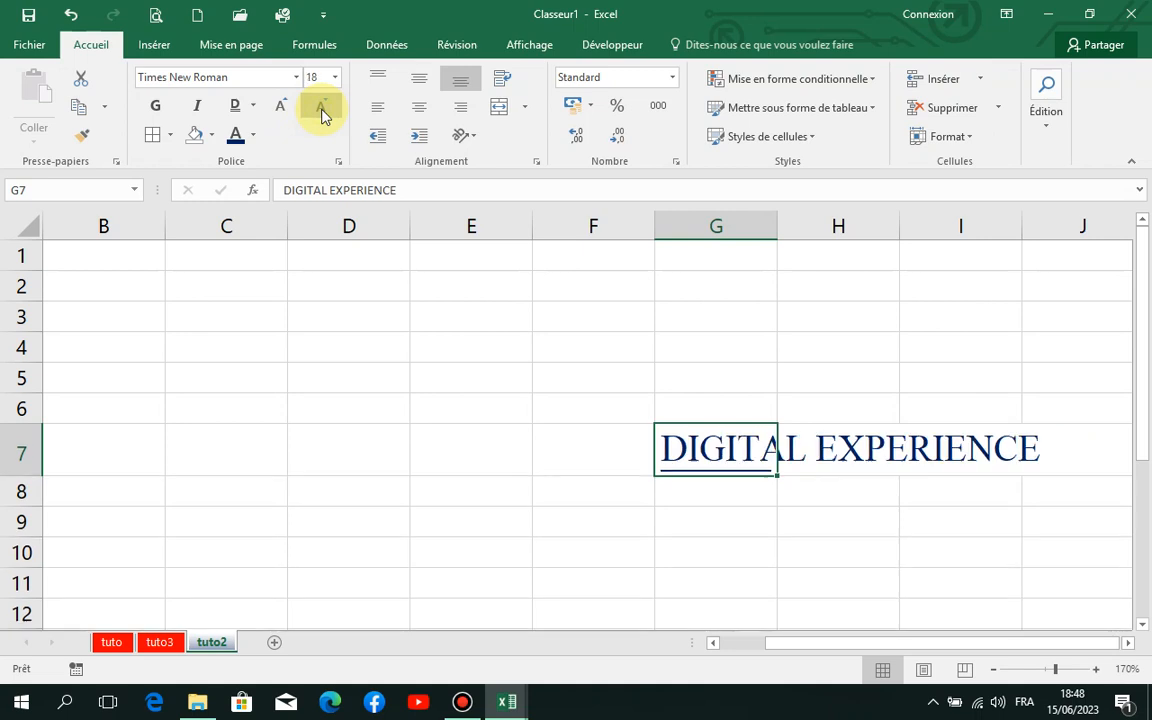
click(283, 106)
click(283, 106)
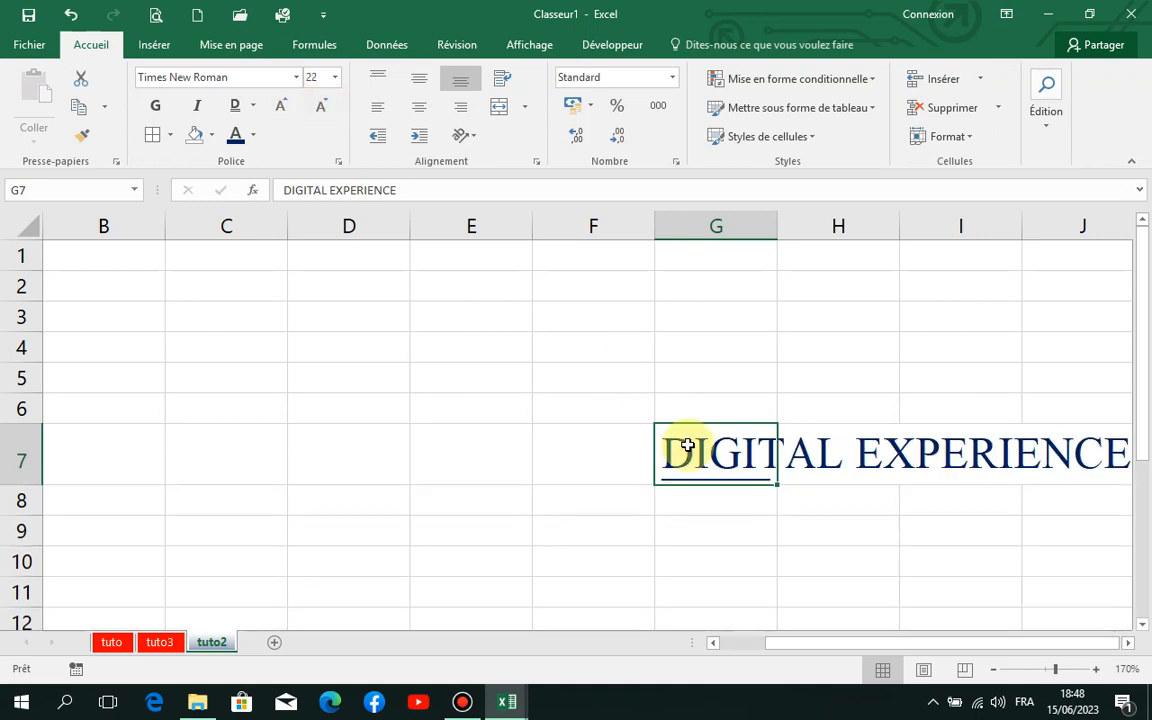
Inspect cells H7, I7 and J7 to check which cell contains the overflowing DIGITAL EXPERIENCE text.
drag(884, 648, 946, 642)
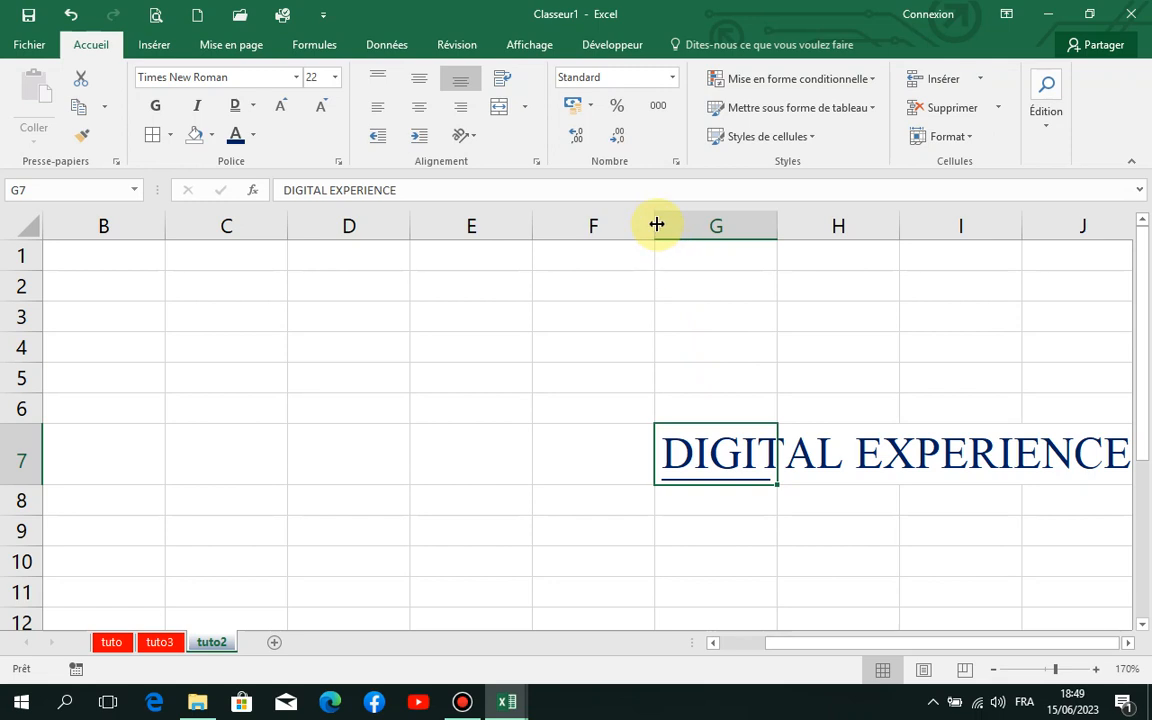
mouse_move(656, 224)
mouse_down()
mouse_move(635, 224)
mouse_move(651, 224)
mouse_up()
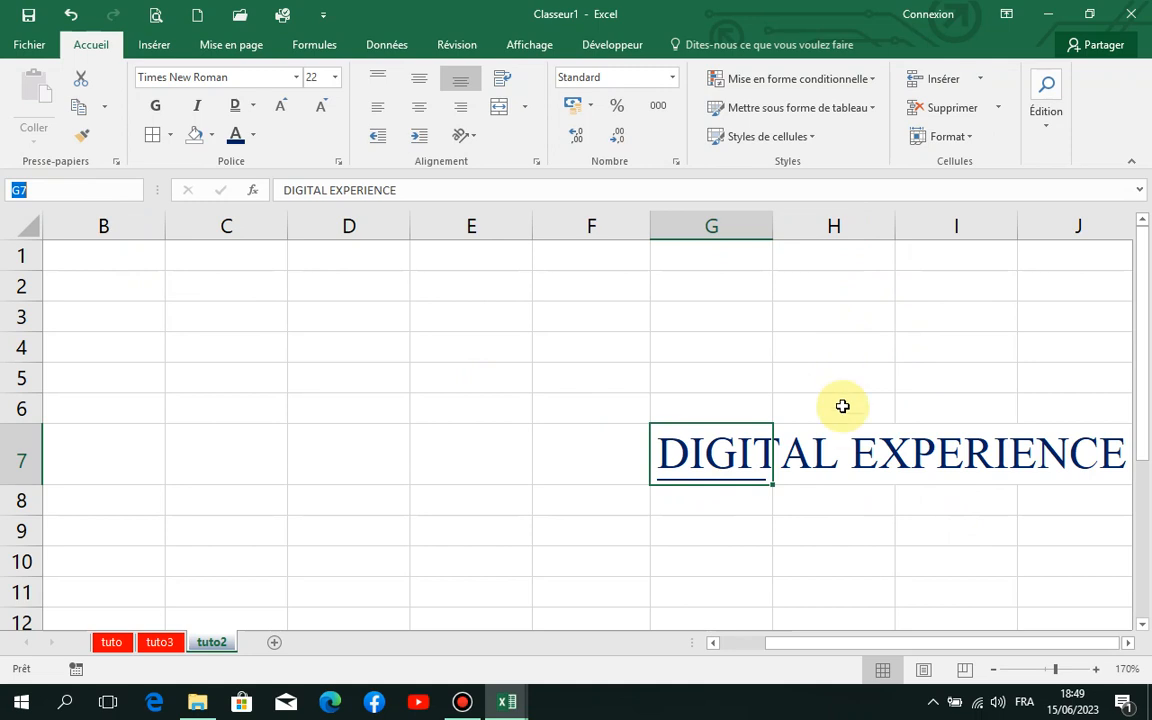
click(843, 456)
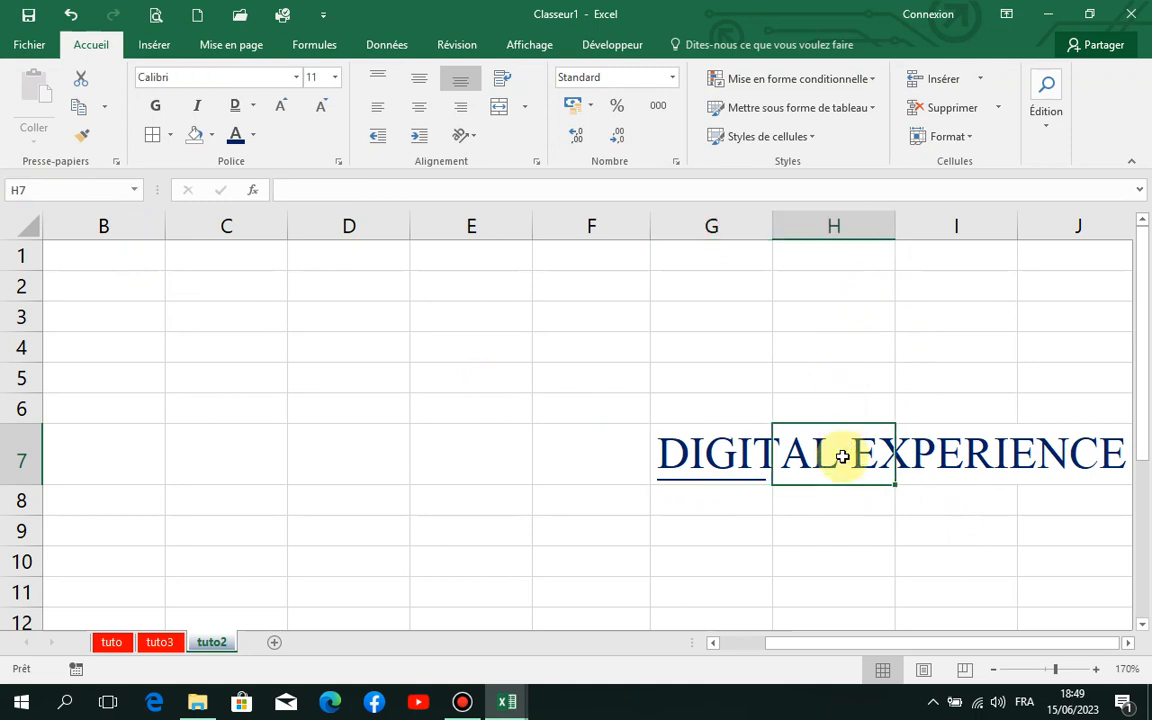
click(919, 452)
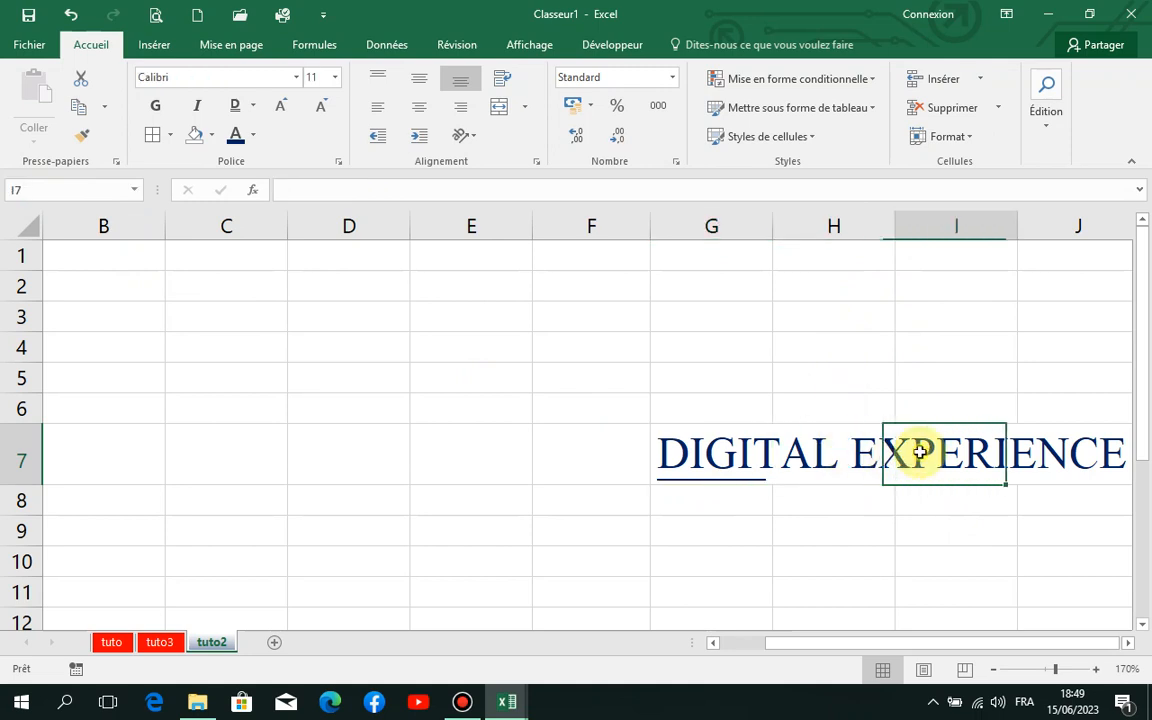
click(1094, 453)
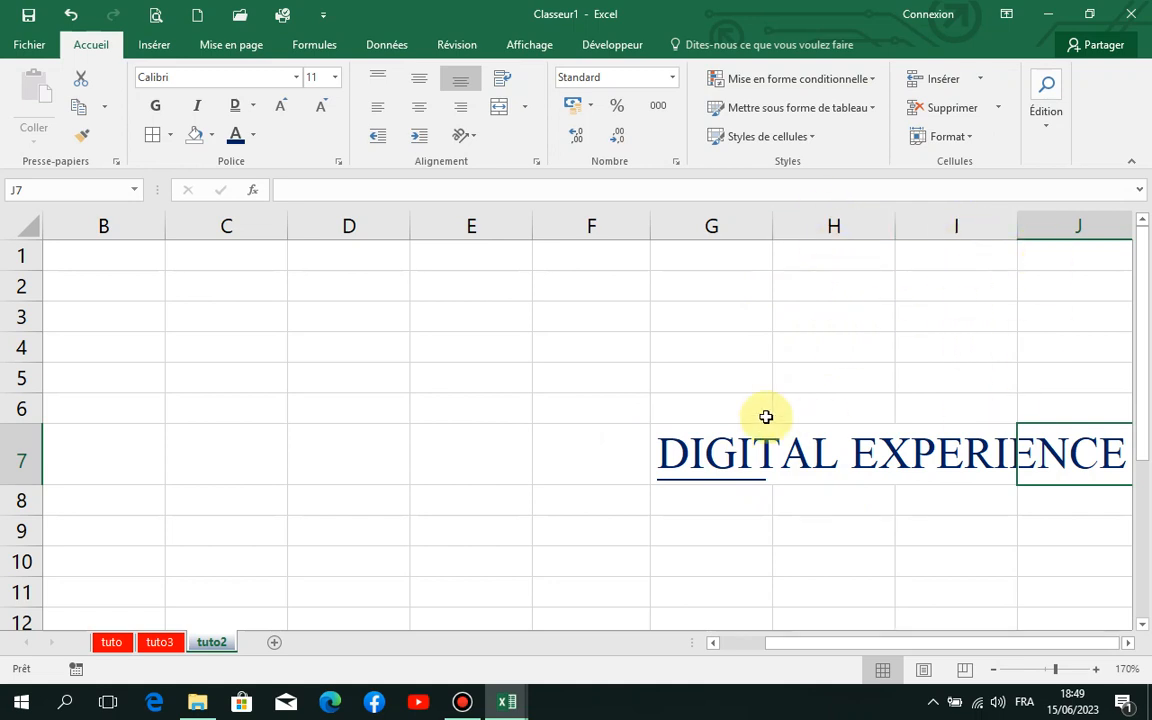
click(830, 455)
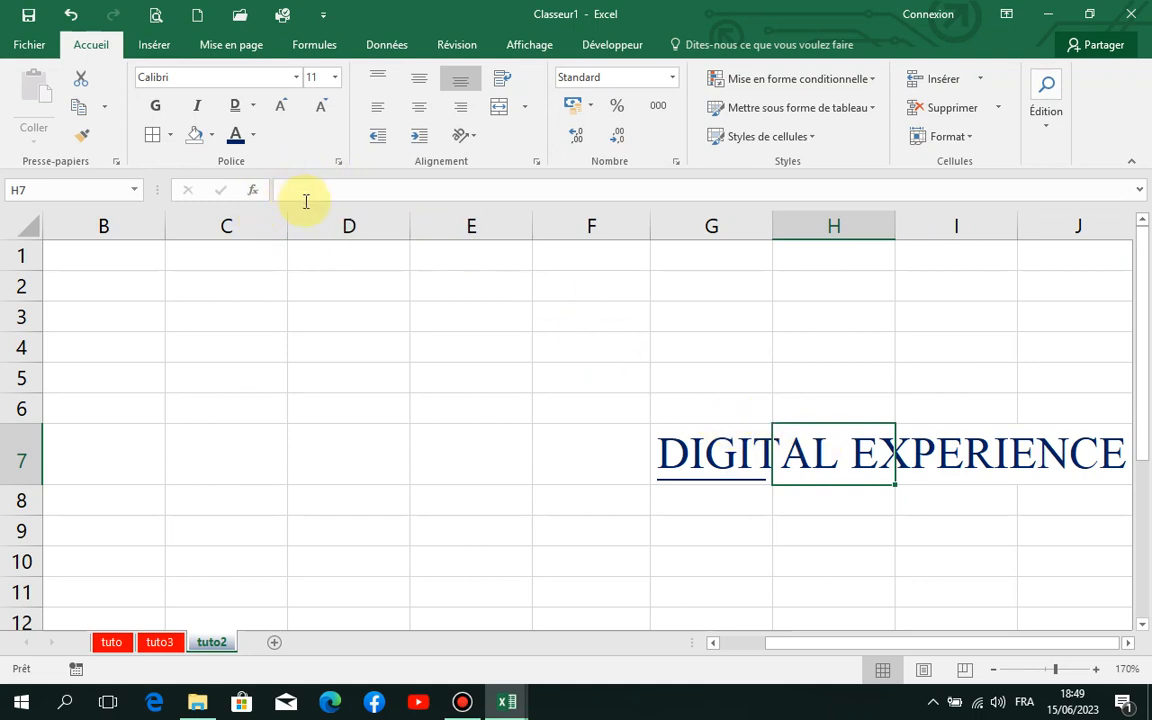
Wrap the text in cell G7 and adjust the column widths by narrowing column F and widening column G.
click(705, 462)
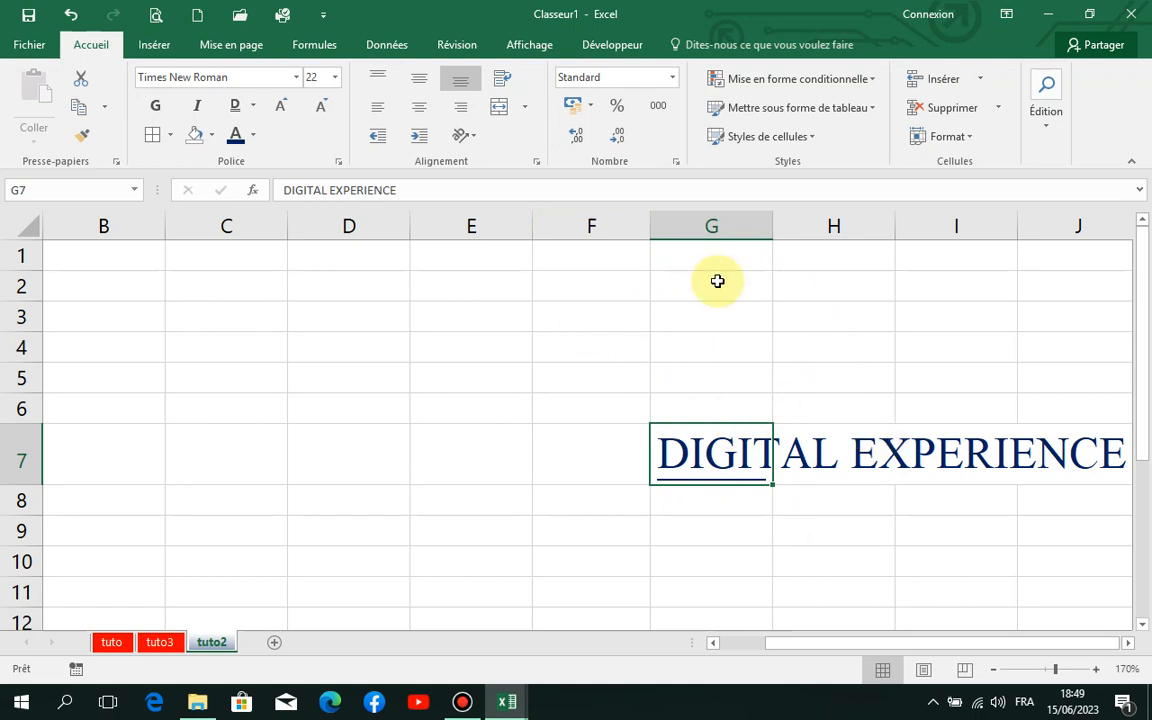
click(501, 80)
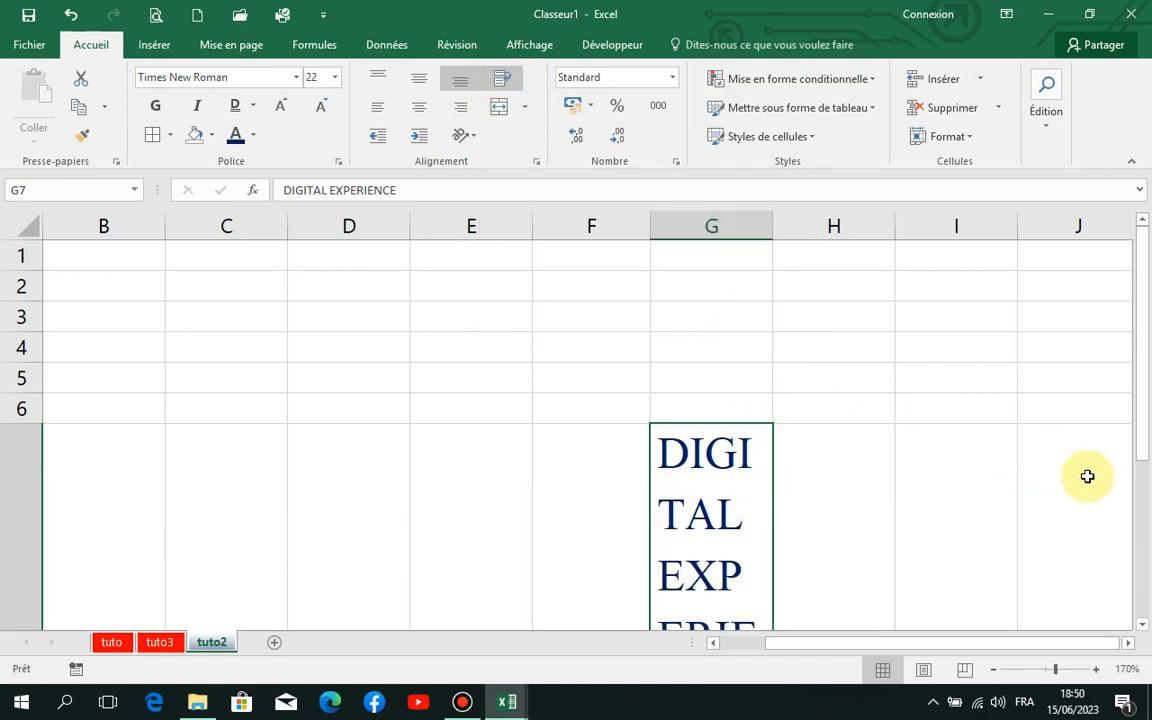
drag(1143, 432, 1147, 530)
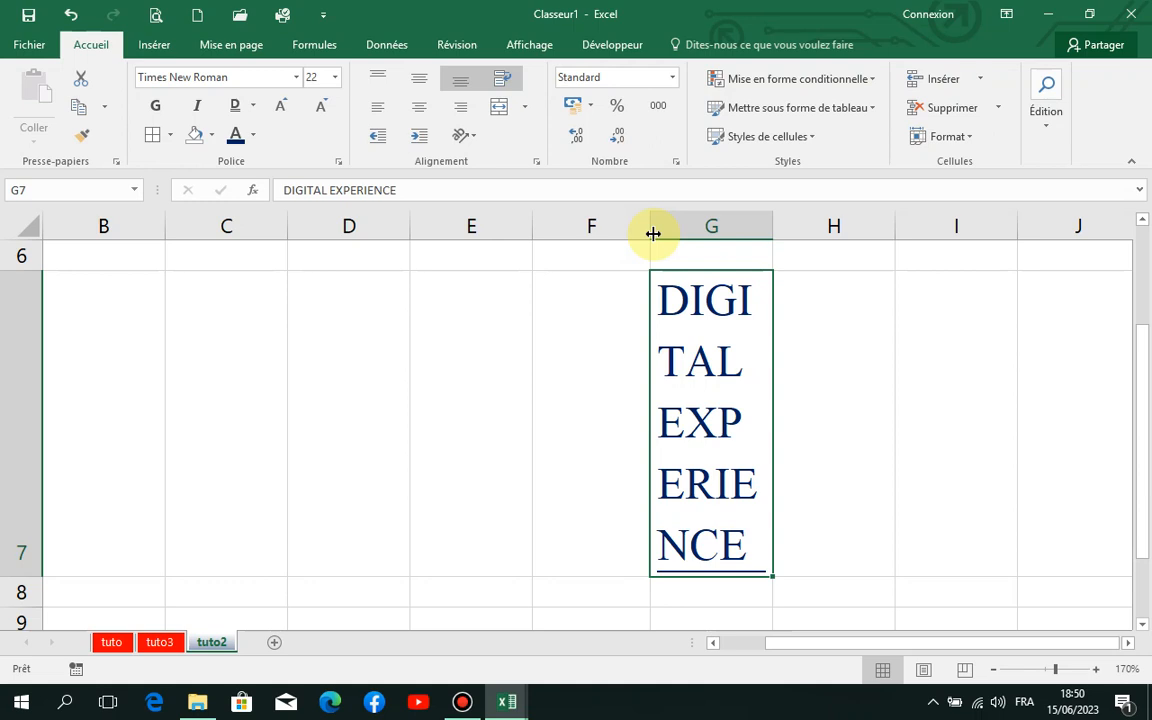
drag(652, 233, 597, 233)
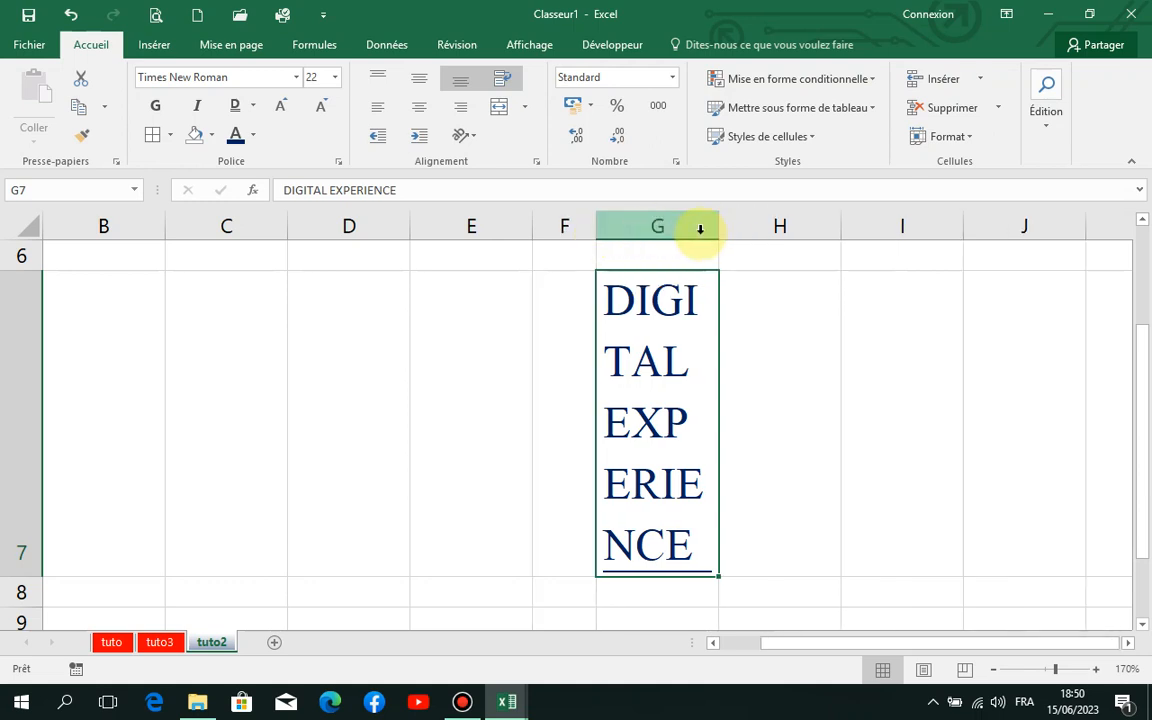
drag(718, 232, 868, 231)
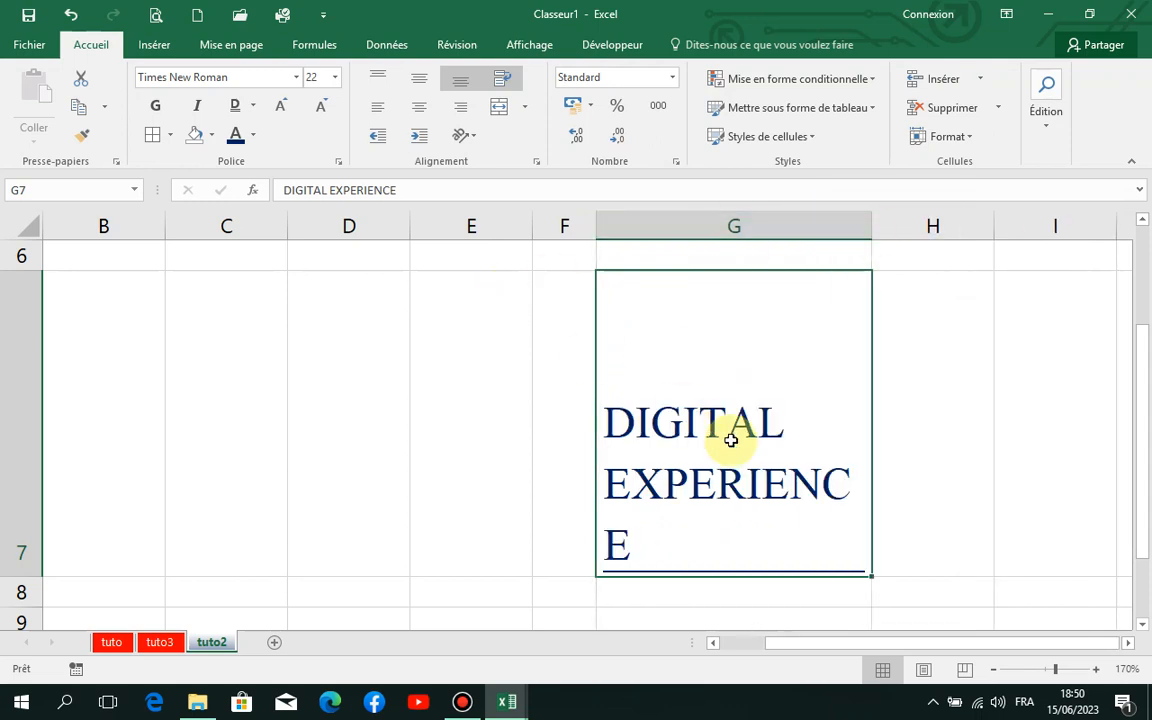
Decrease the font size of the wrapped text in cell G7 to 16.
click(322, 116)
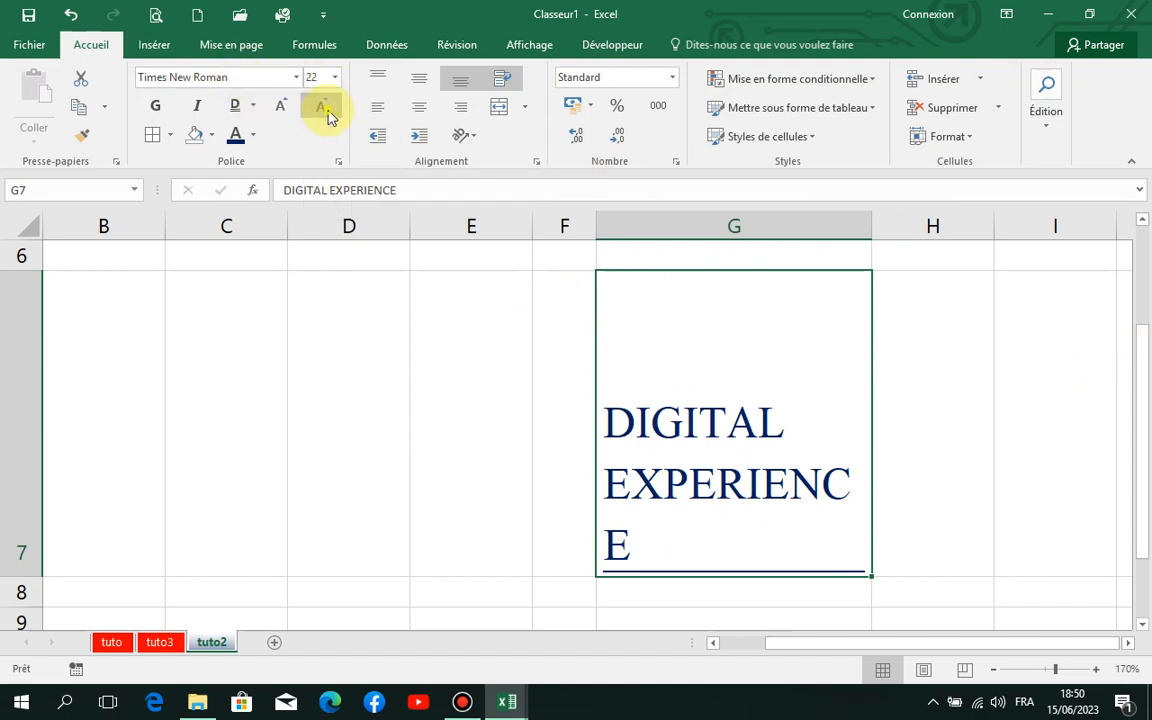
click(325, 116)
click(328, 116)
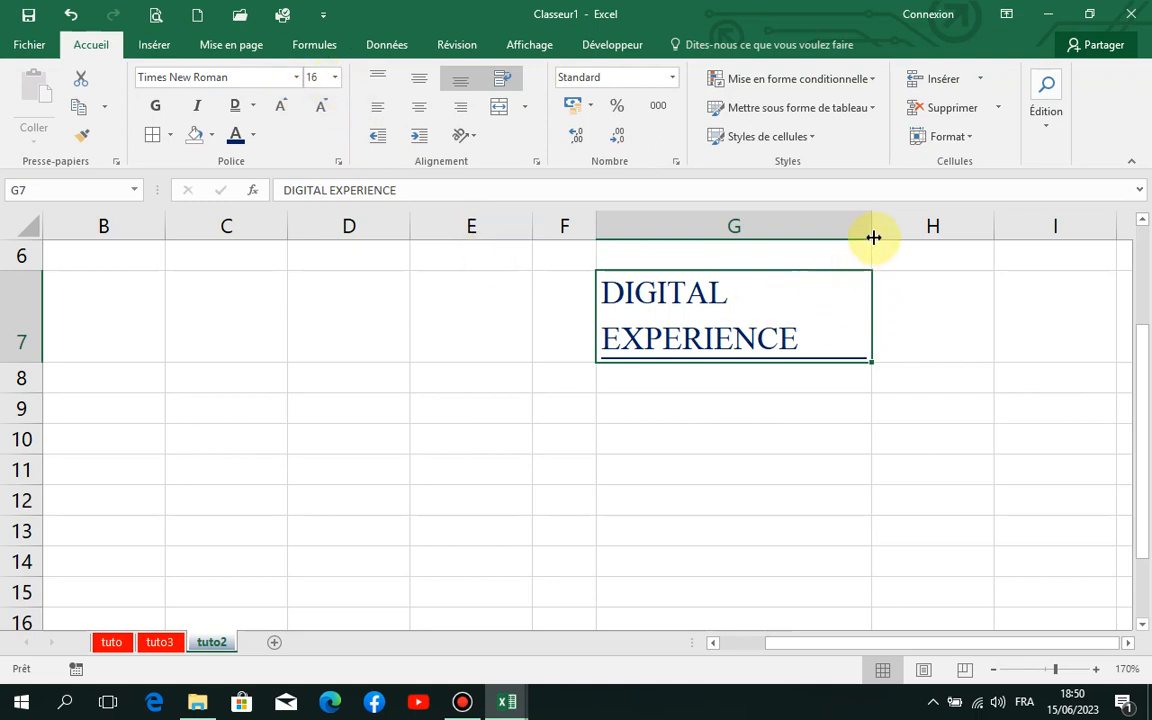
Adjust column G so that each word fits on one line, and make row 7 considerably taller.
drag(873, 232, 756, 232)
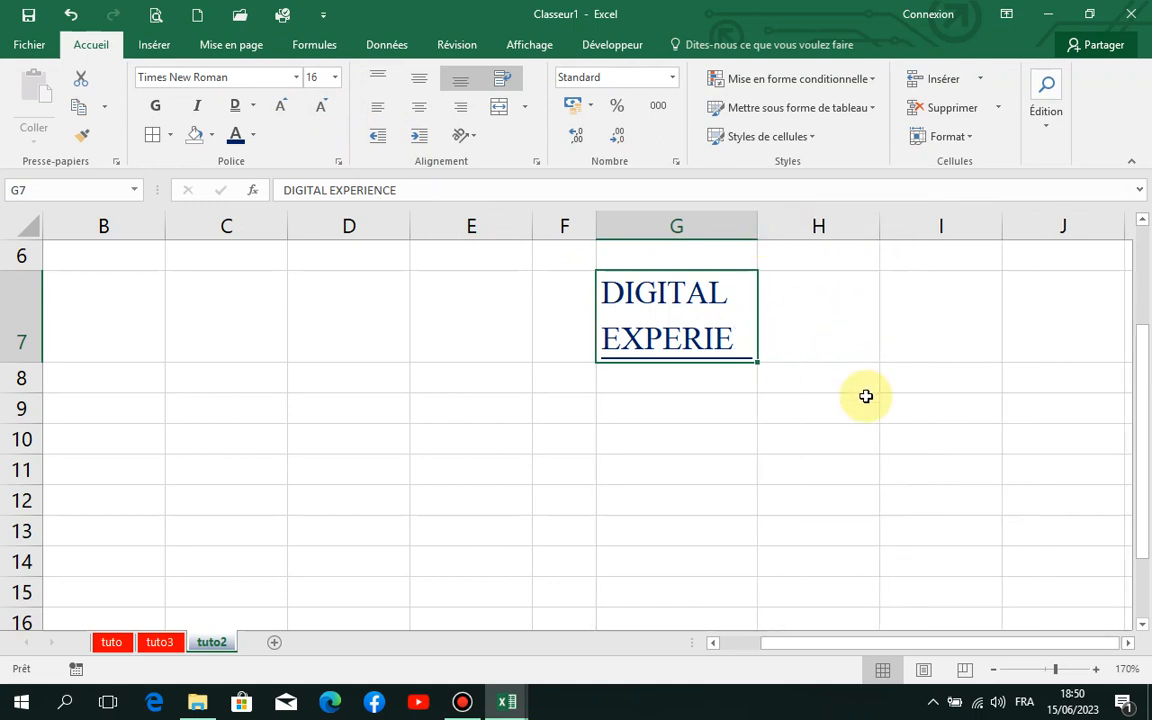
drag(757, 232, 821, 240)
drag(35, 362, 49, 438)
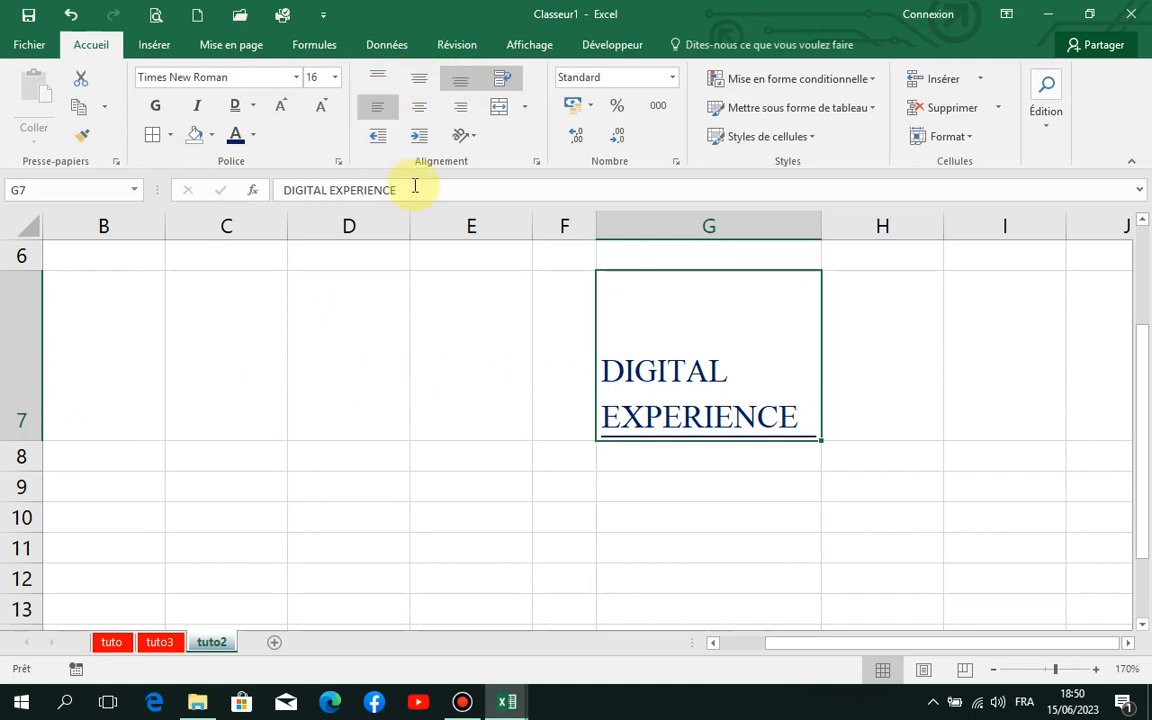
drag(30, 444, 22, 480)
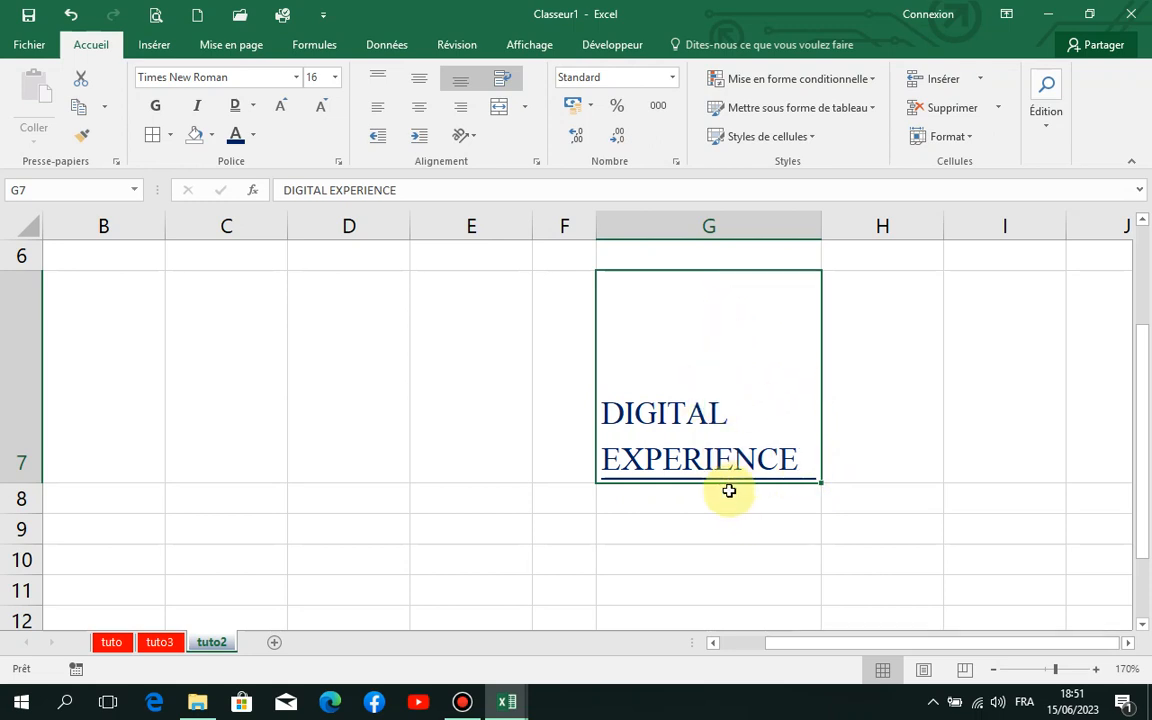
Align the text in cell G7 to the top and remove its underline.
click(376, 80)
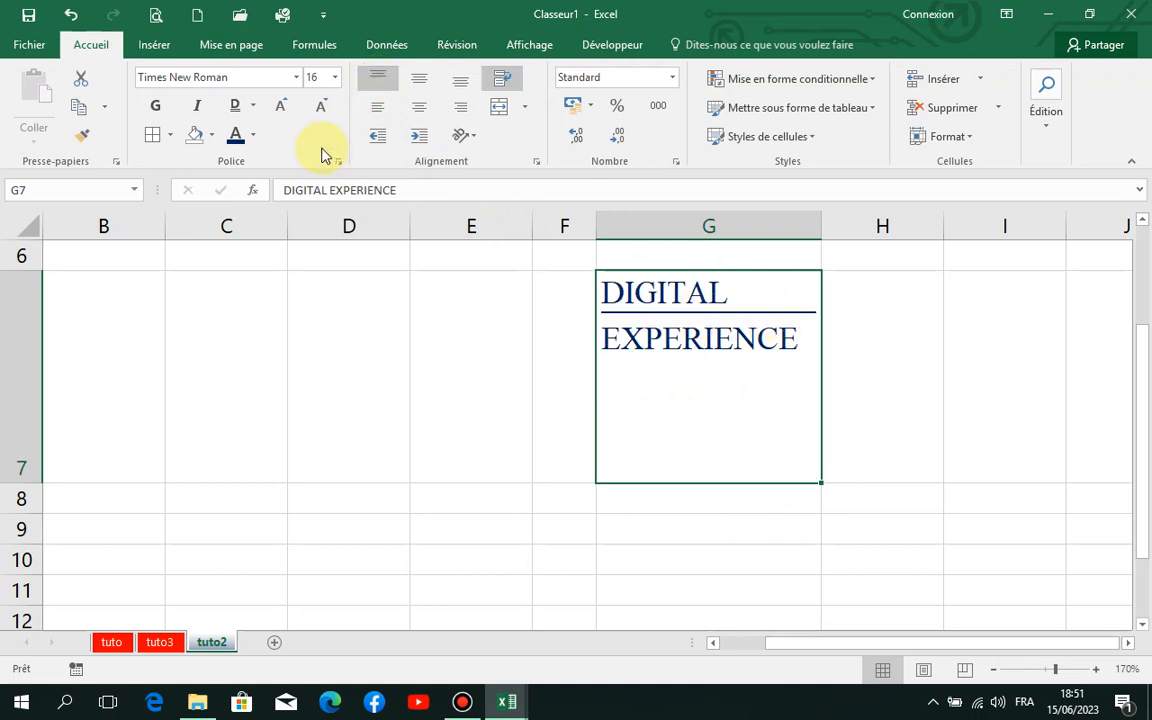
click(252, 106)
click(262, 132)
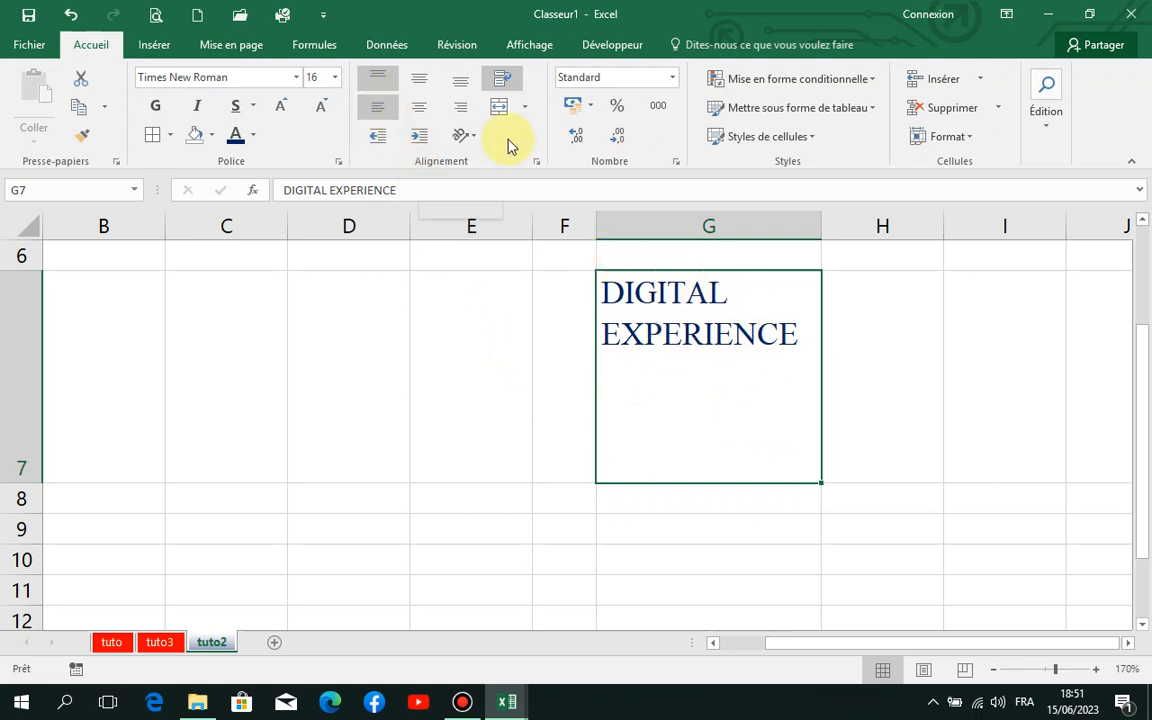
Try centre, right, bottom and middle alignment on the text in cell G7, ending with it centred both ways.
click(421, 107)
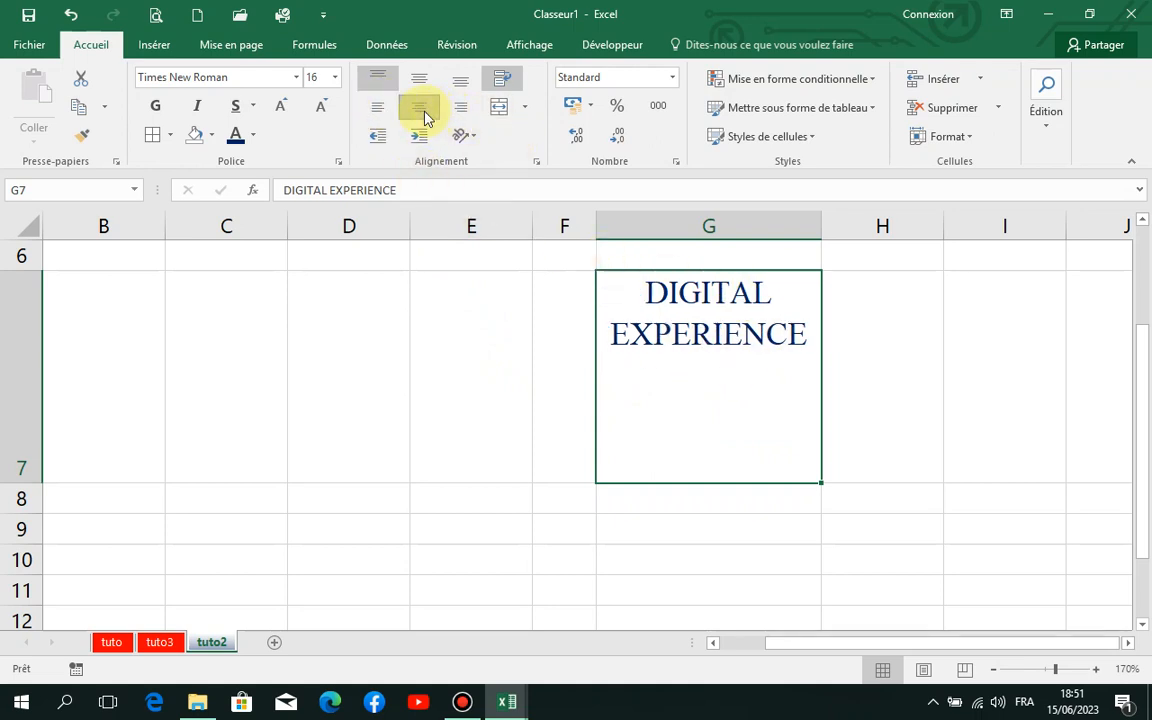
click(458, 119)
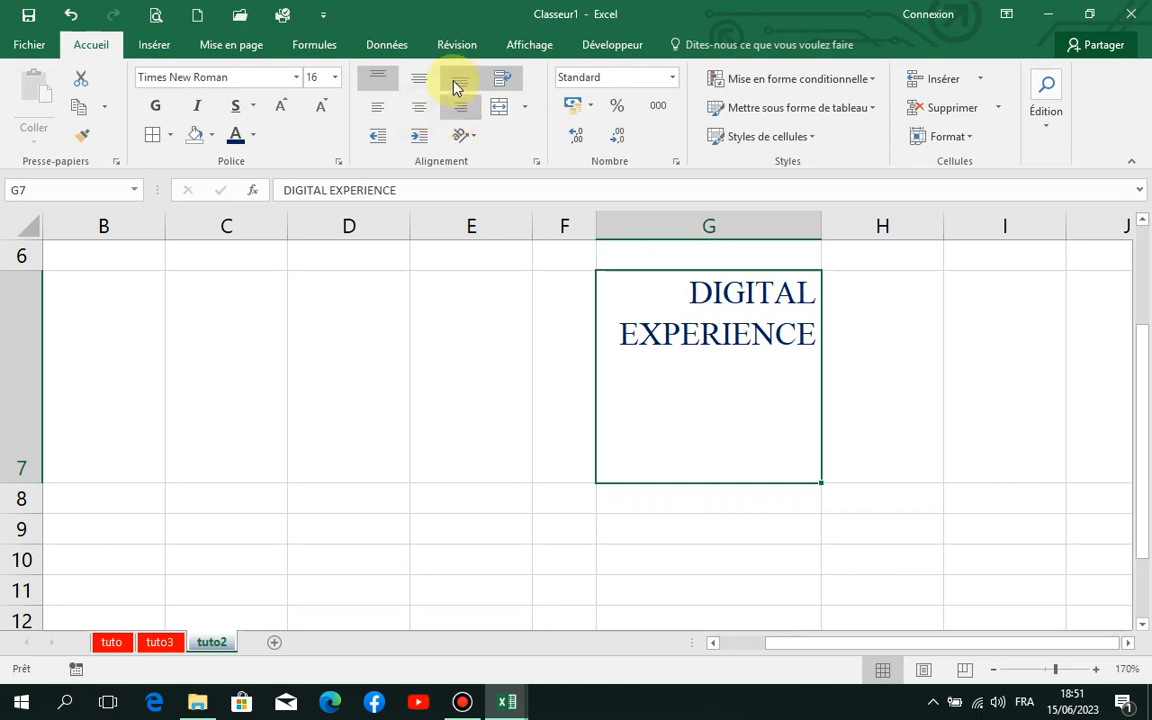
click(453, 81)
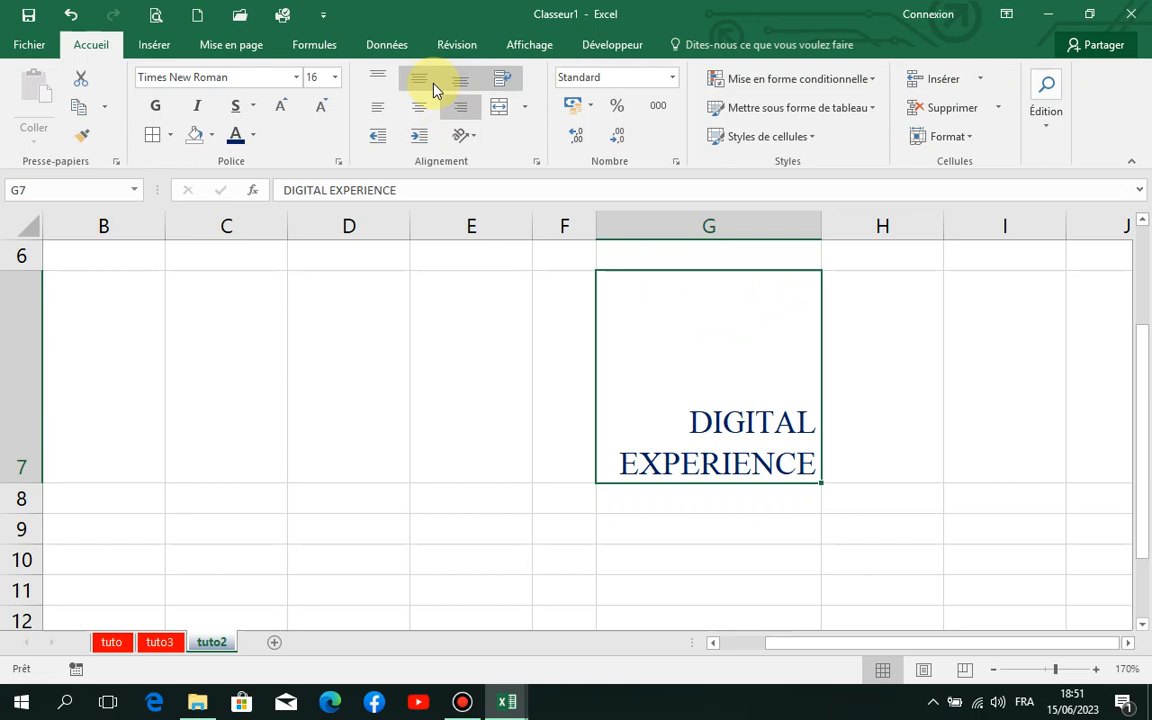
click(420, 80)
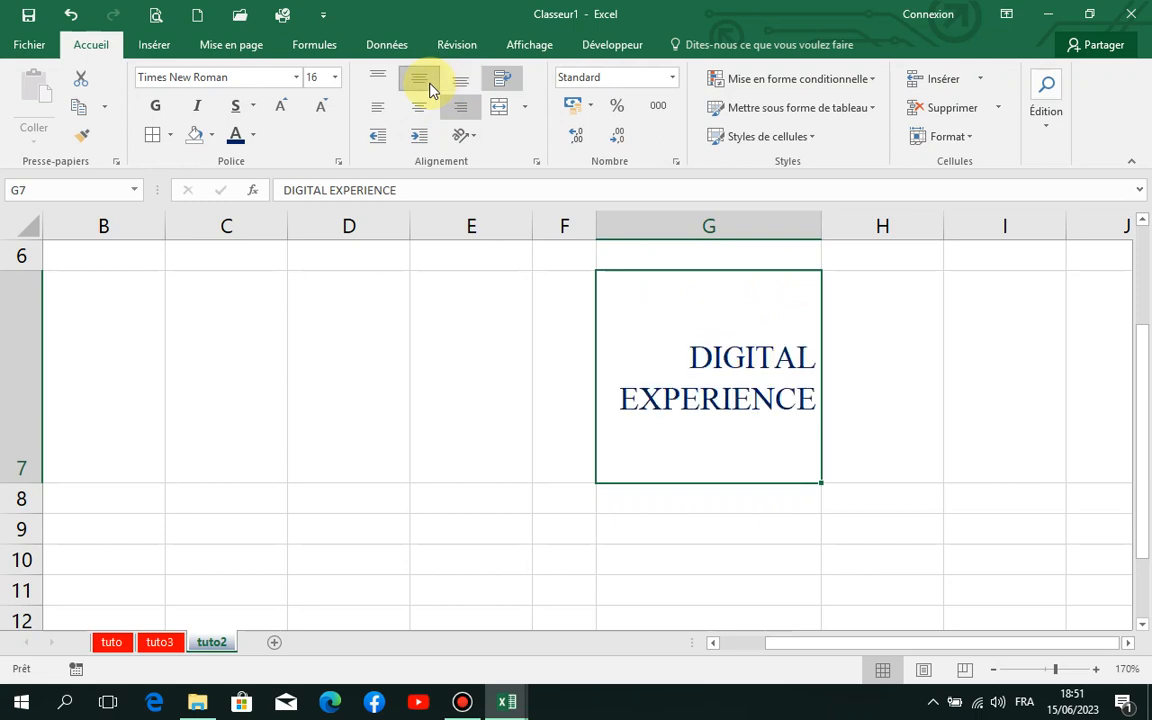
click(420, 110)
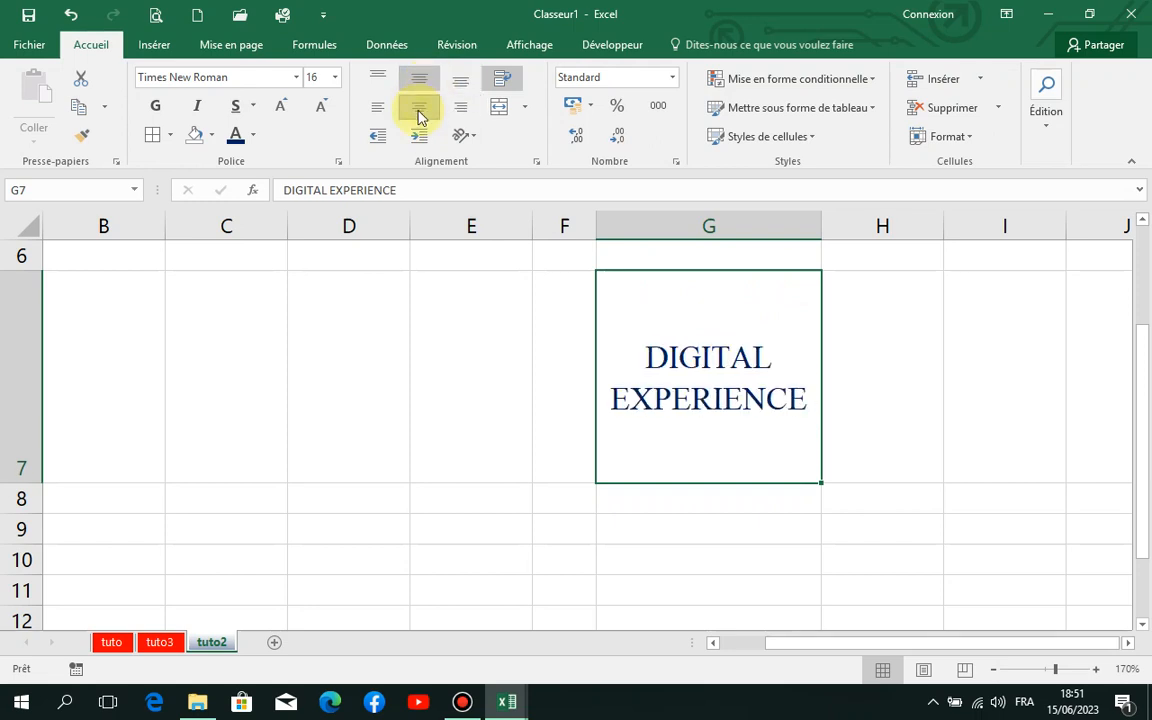
Cycle the text in cell G7 through left, top, middle, centre and bottom alignment, finishing horizontally centred and top-aligned.
click(381, 110)
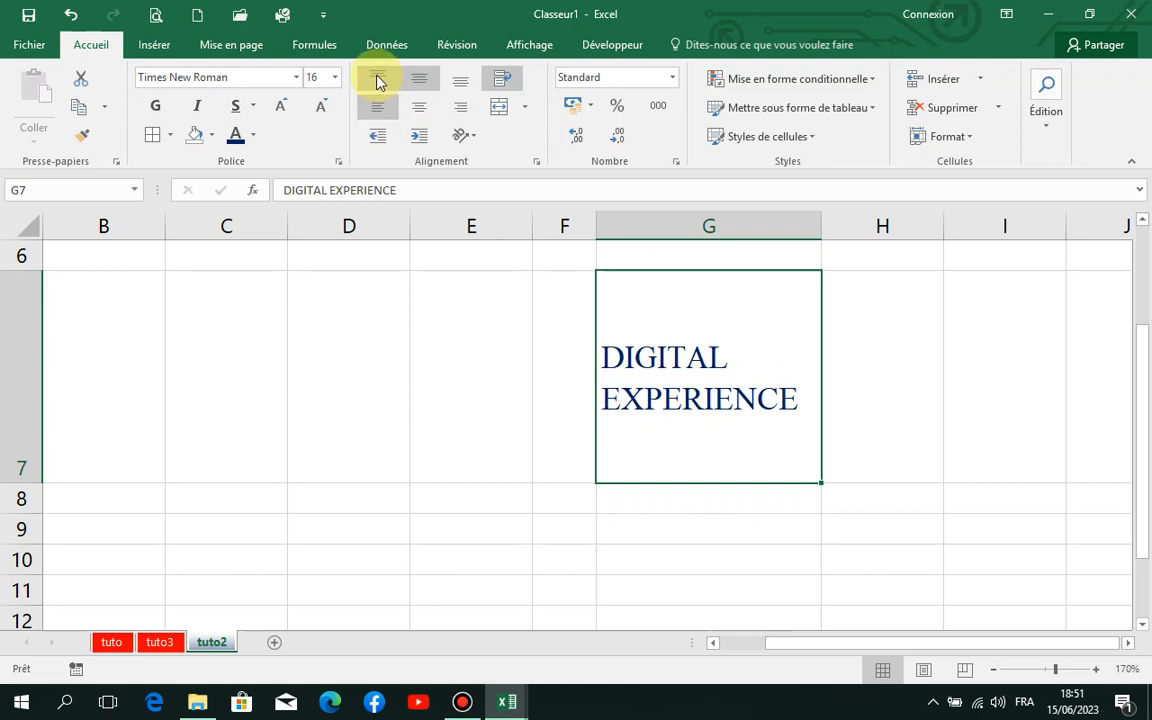
click(380, 80)
click(418, 80)
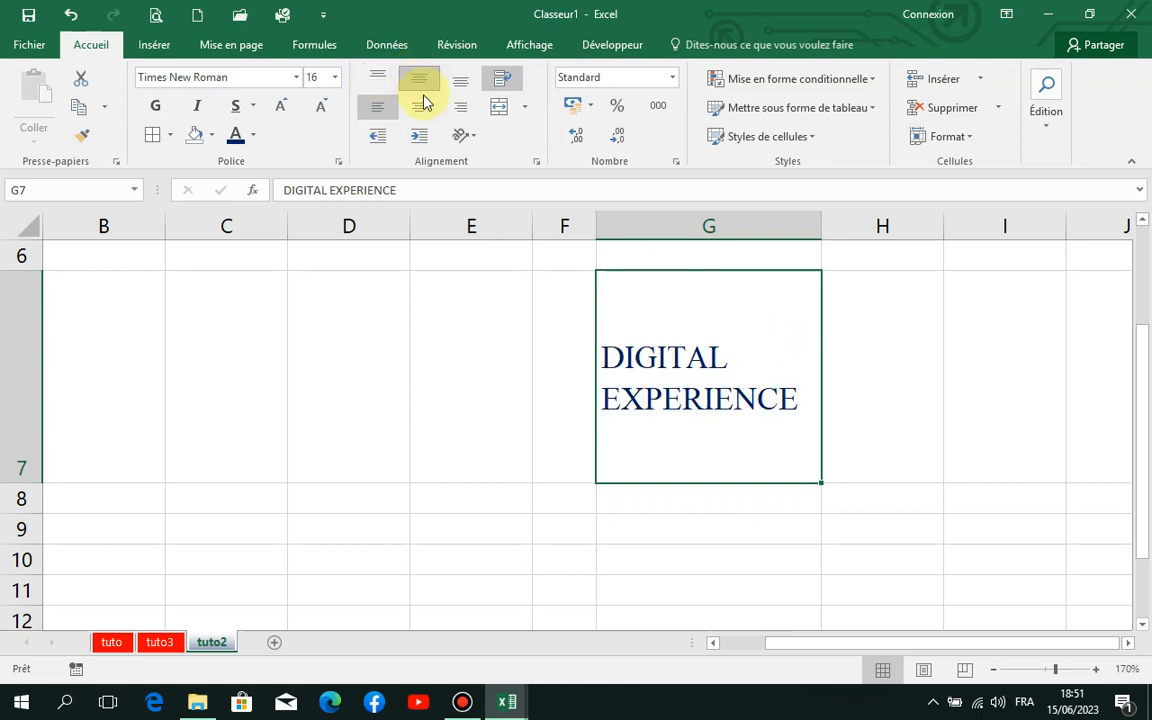
click(419, 108)
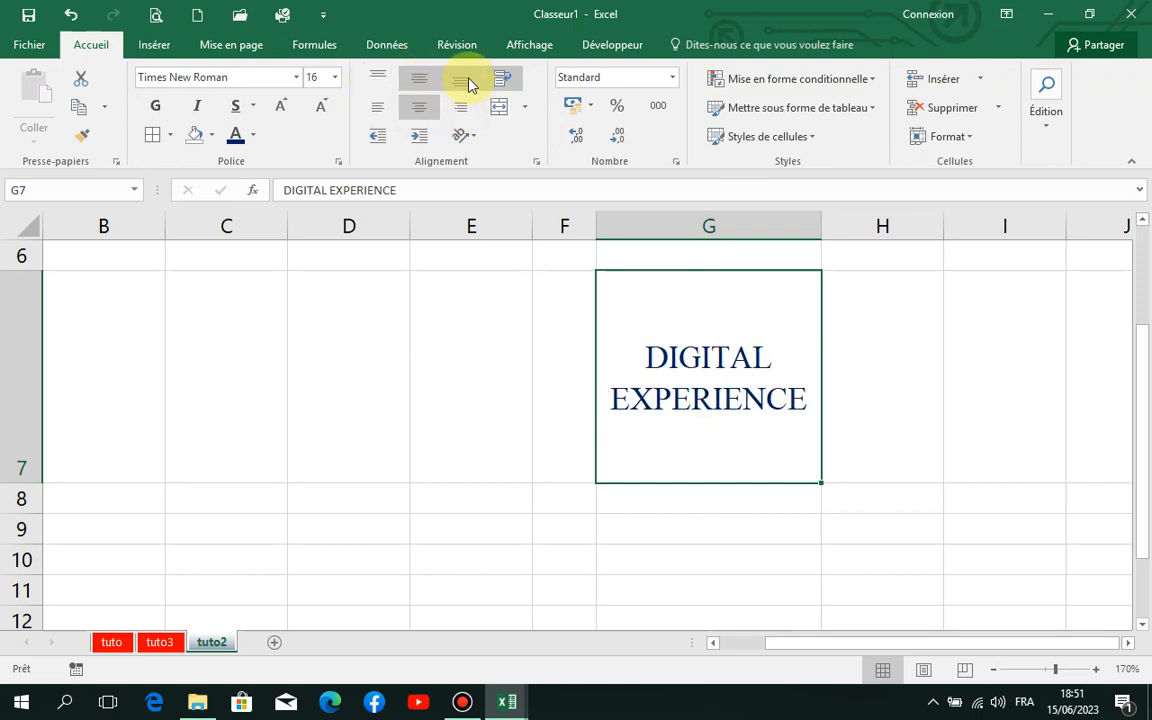
click(462, 80)
click(418, 82)
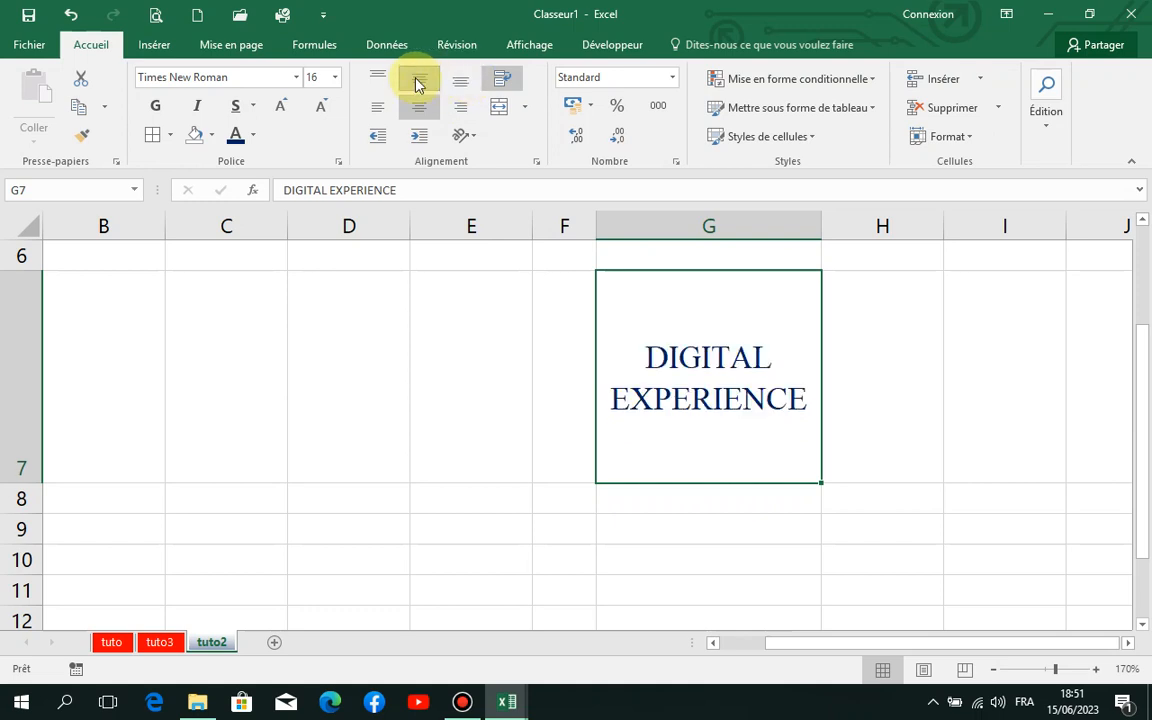
click(386, 83)
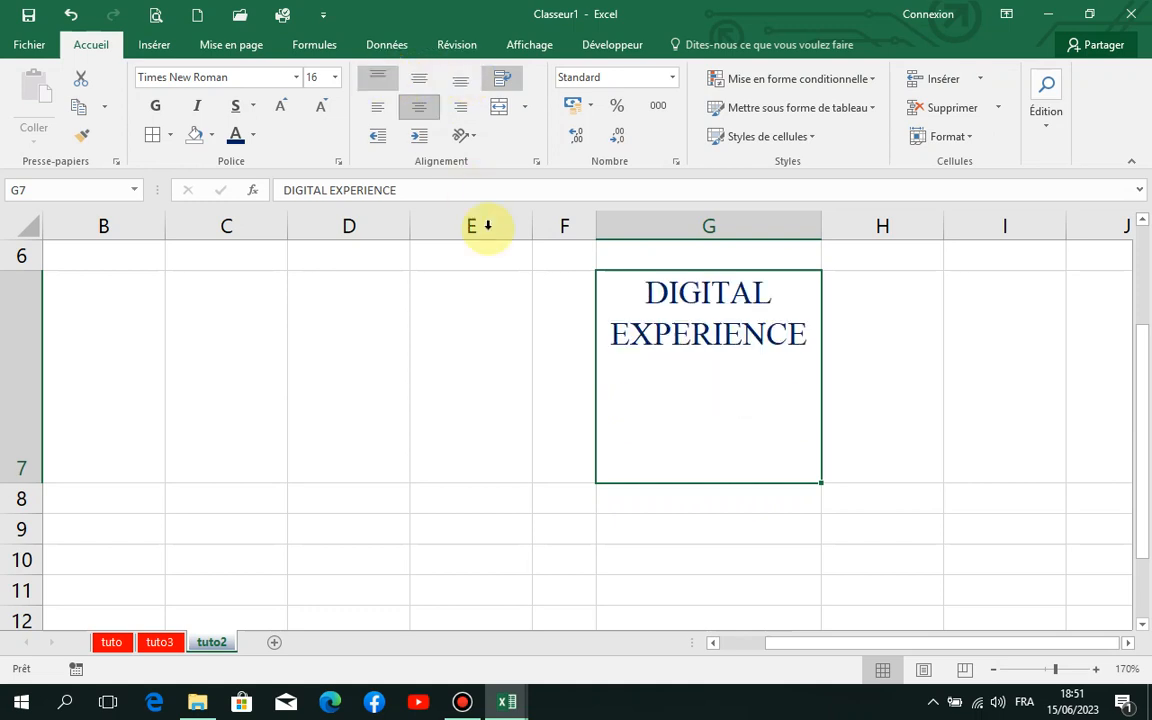
Rotate the DIGITAL EXPERIENCE text in cell G7 diagonally counterclockwise.
click(887, 462)
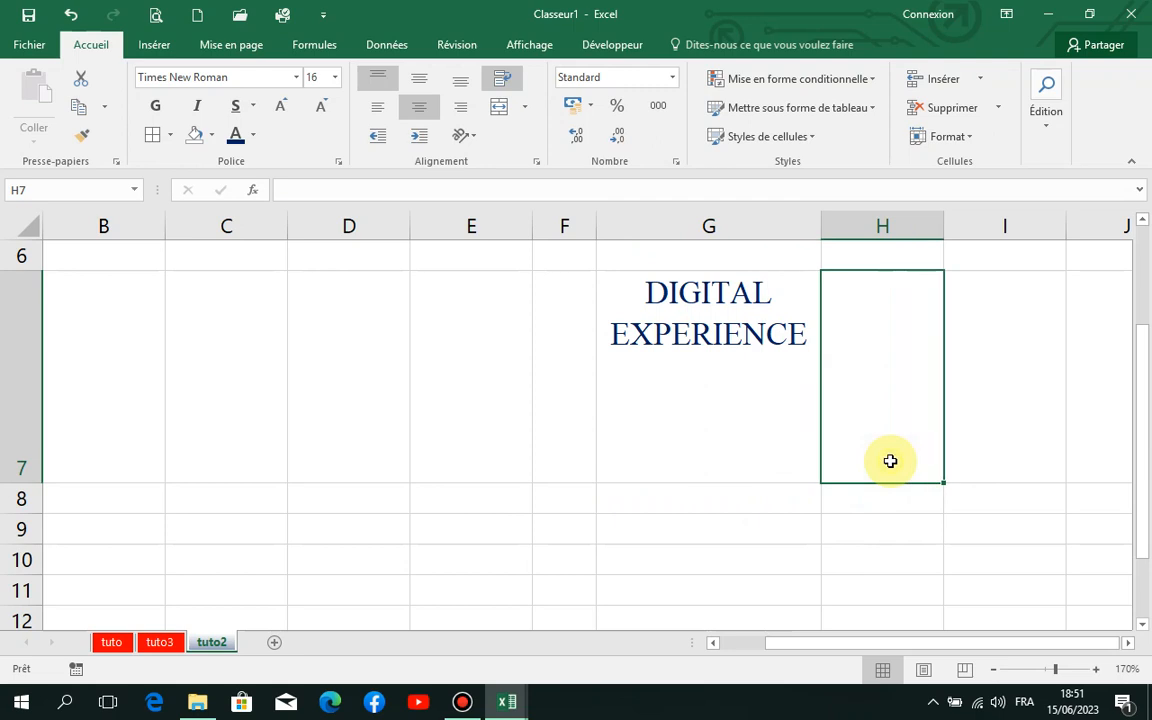
click(723, 370)
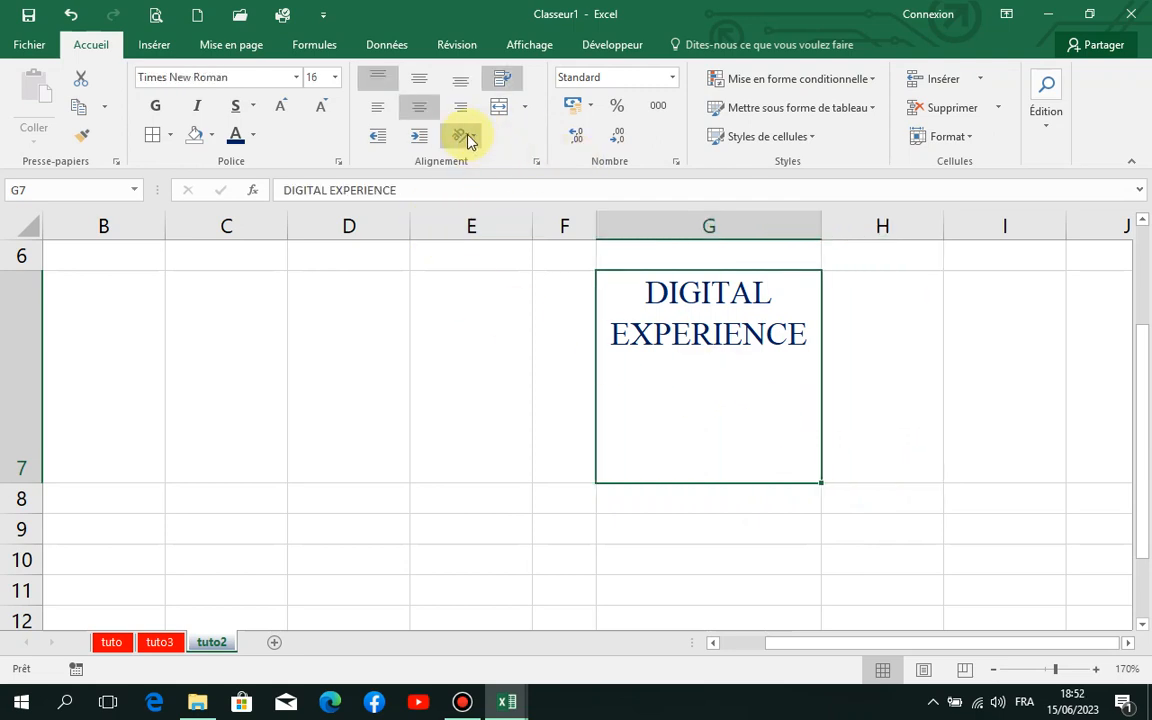
click(476, 138)
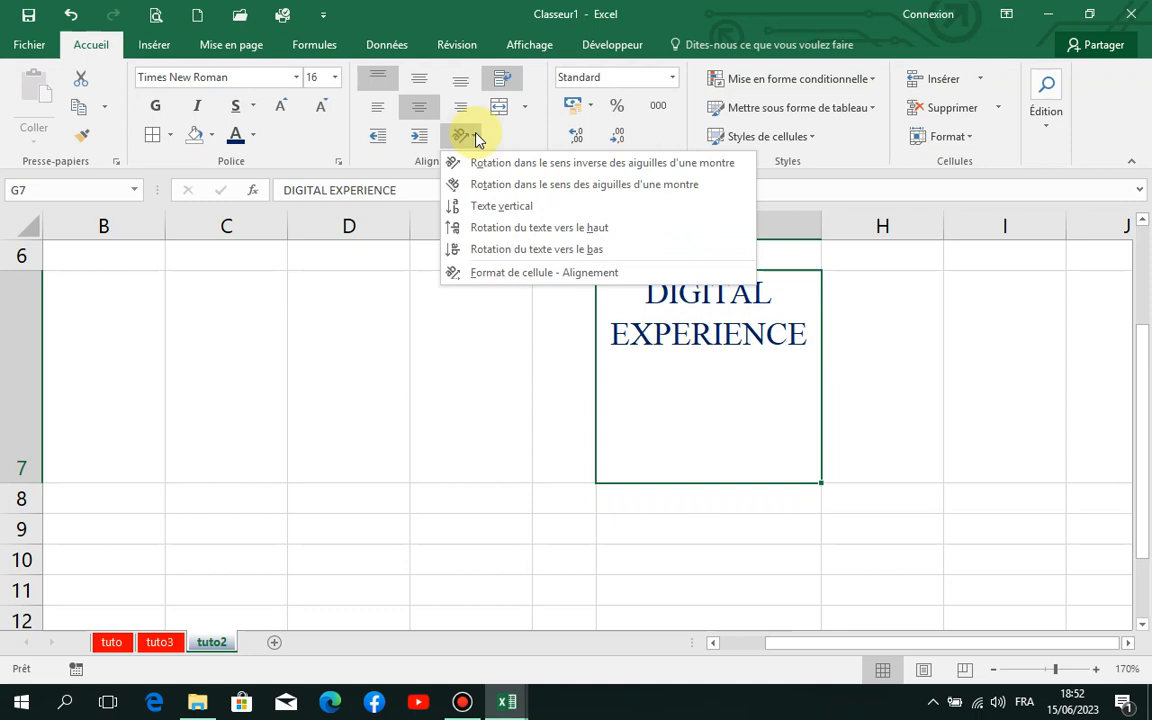
click(520, 169)
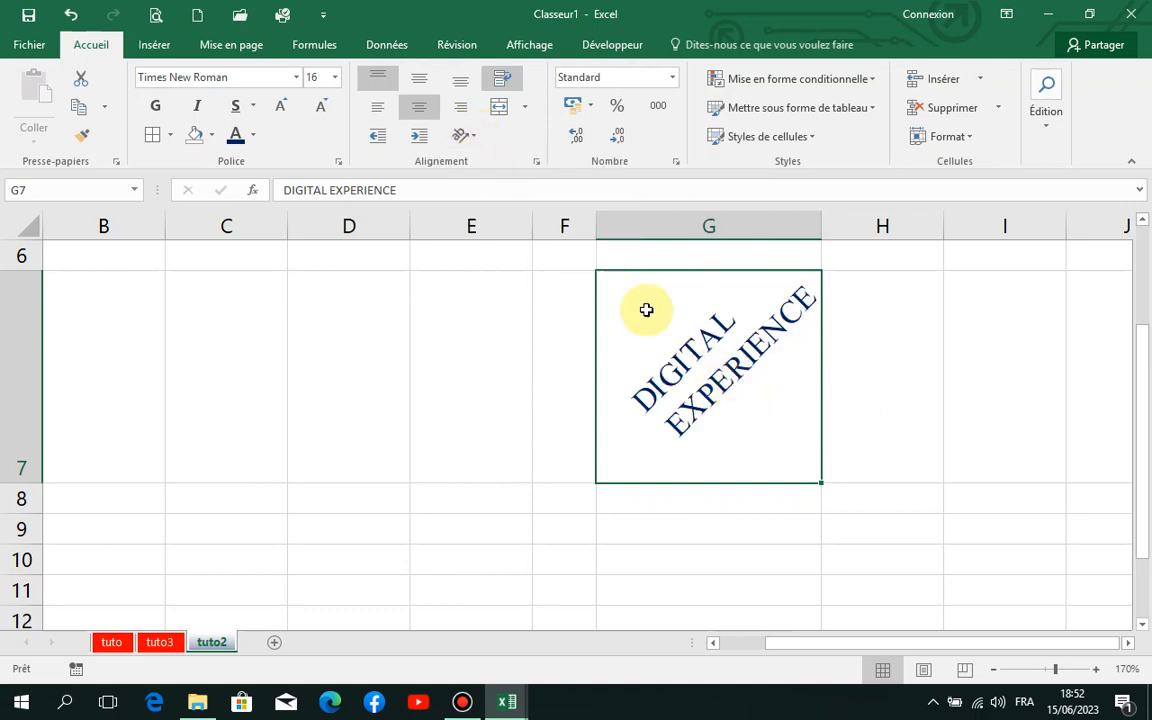
Set the text orientation of cell G7 to -32 degrees in the cell alignment settings.
click(472, 138)
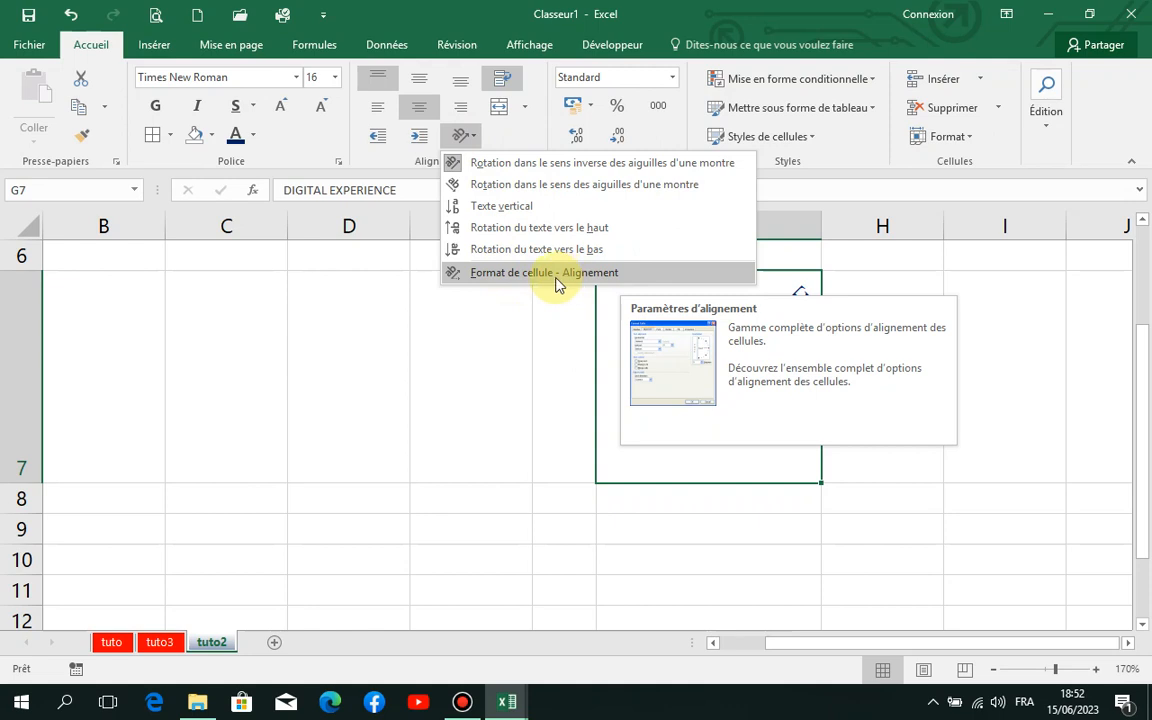
click(588, 271)
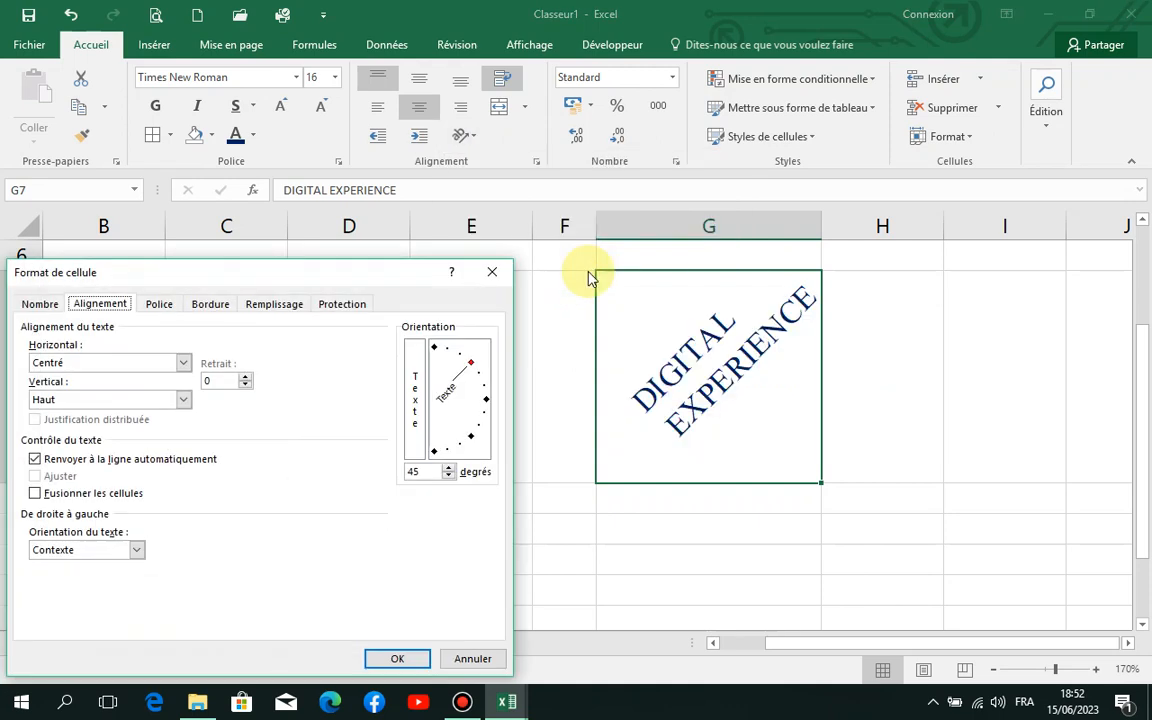
drag(472, 369, 489, 440)
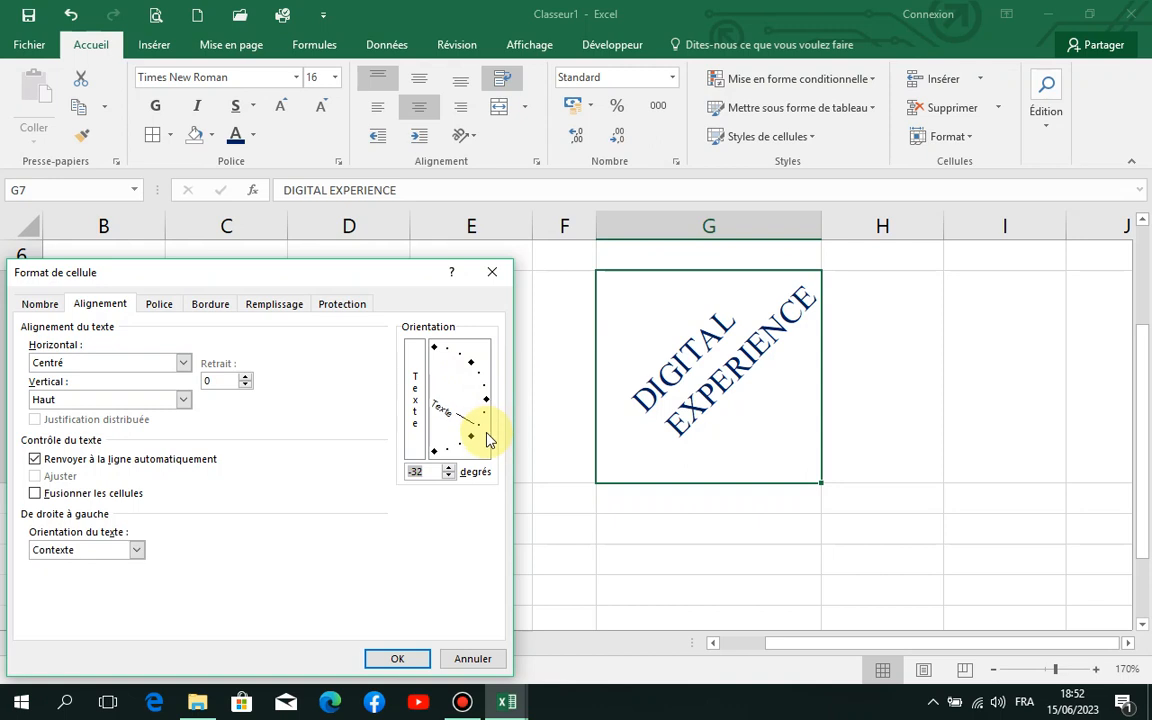
click(400, 658)
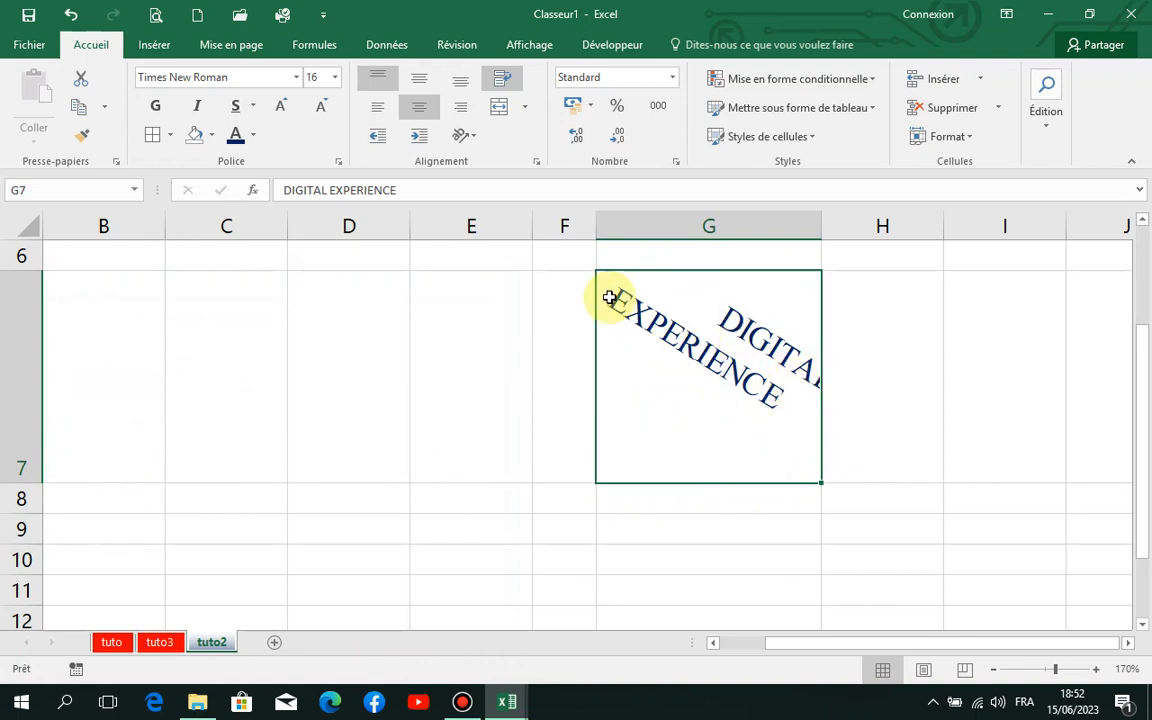
Set the text orientation of cell G7 to -45 degrees in the cell alignment settings.
click(465, 136)
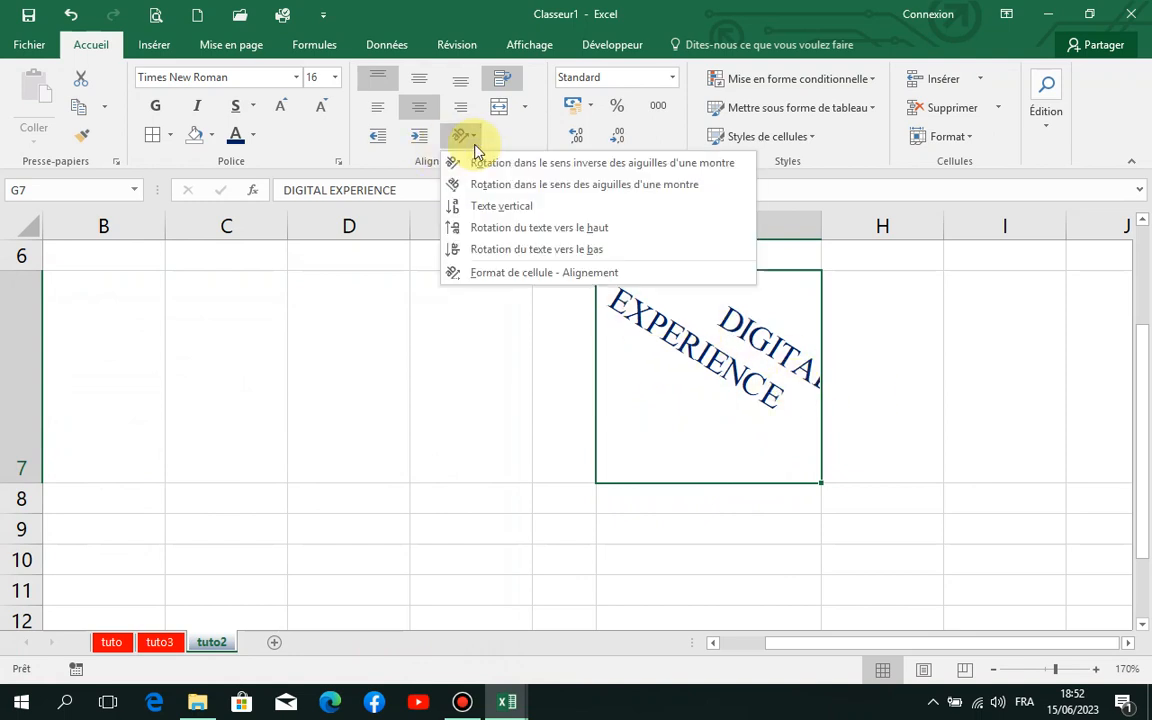
click(560, 274)
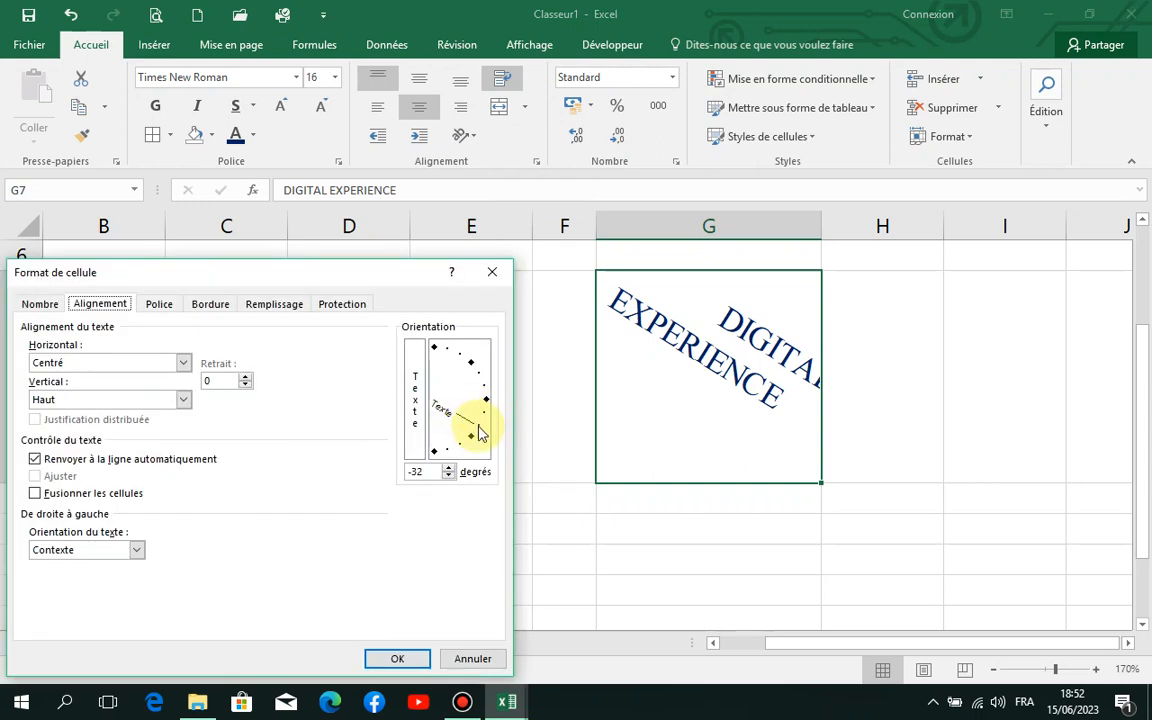
drag(474, 433, 473, 445)
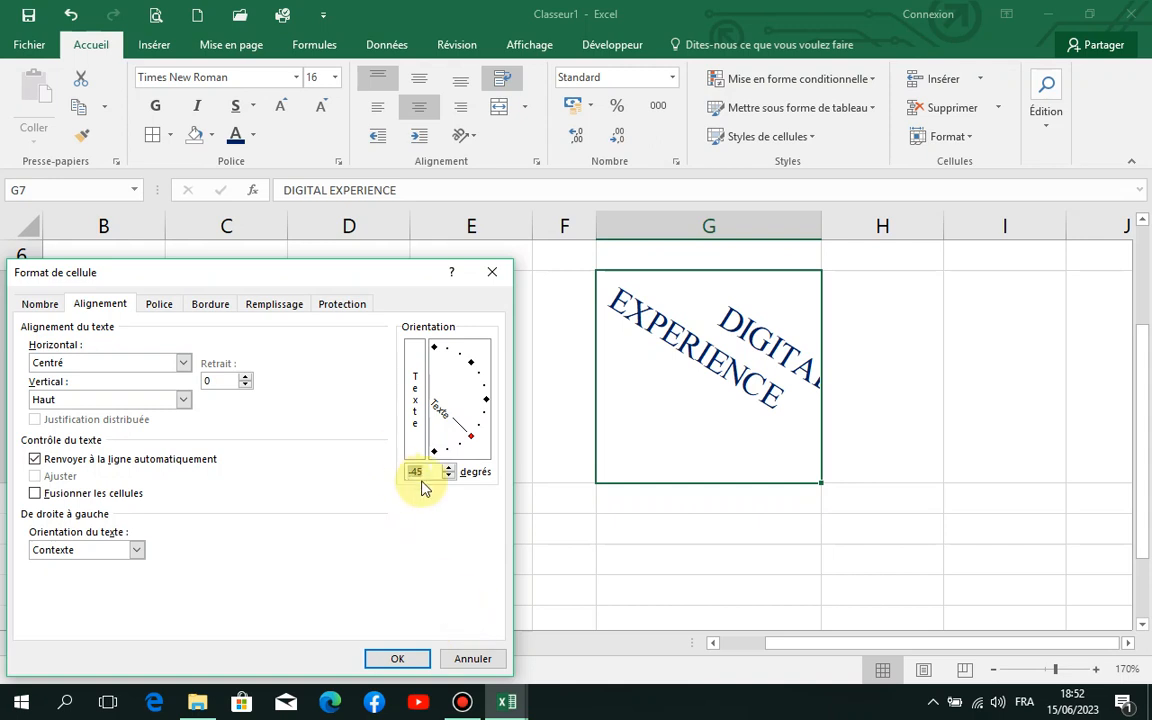
click(408, 662)
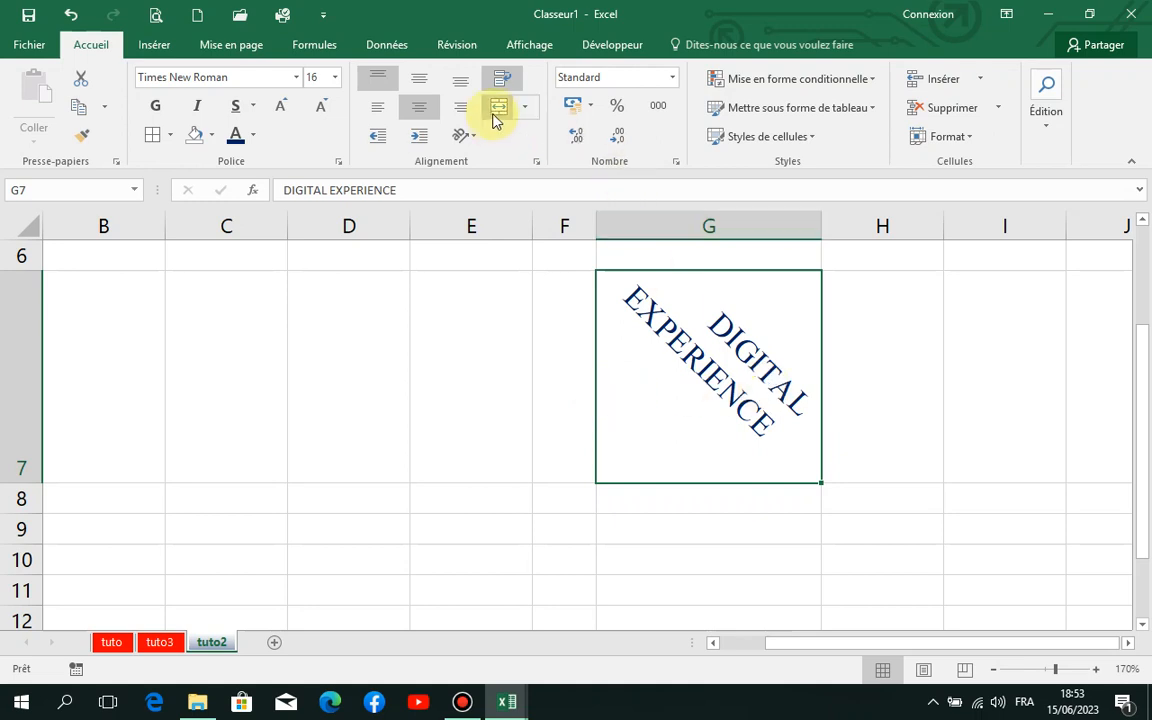
Rotate the text in cell G7 upward and align it to the middle vertically.
click(465, 135)
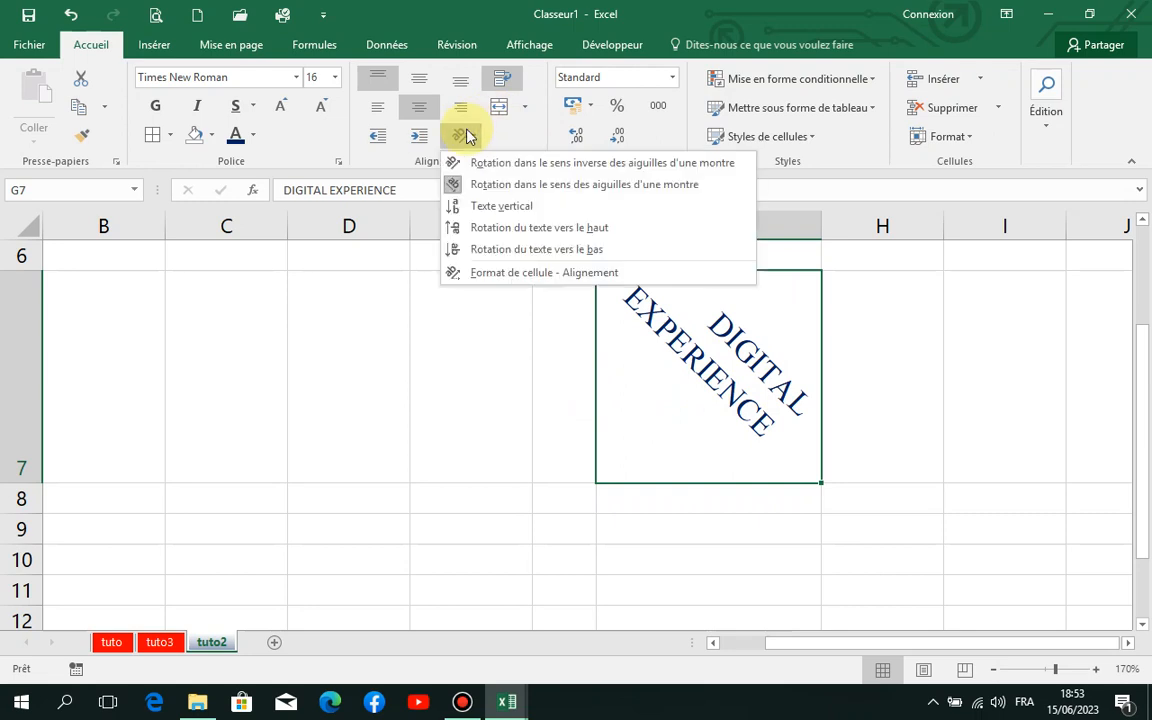
click(485, 227)
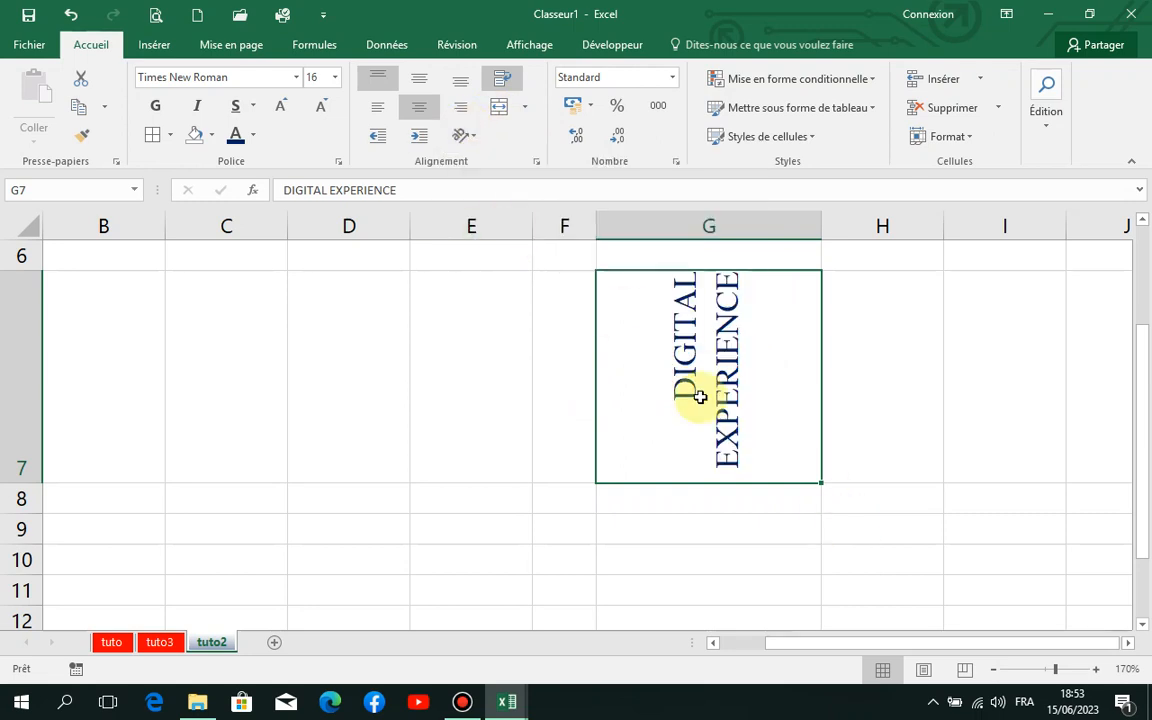
click(421, 79)
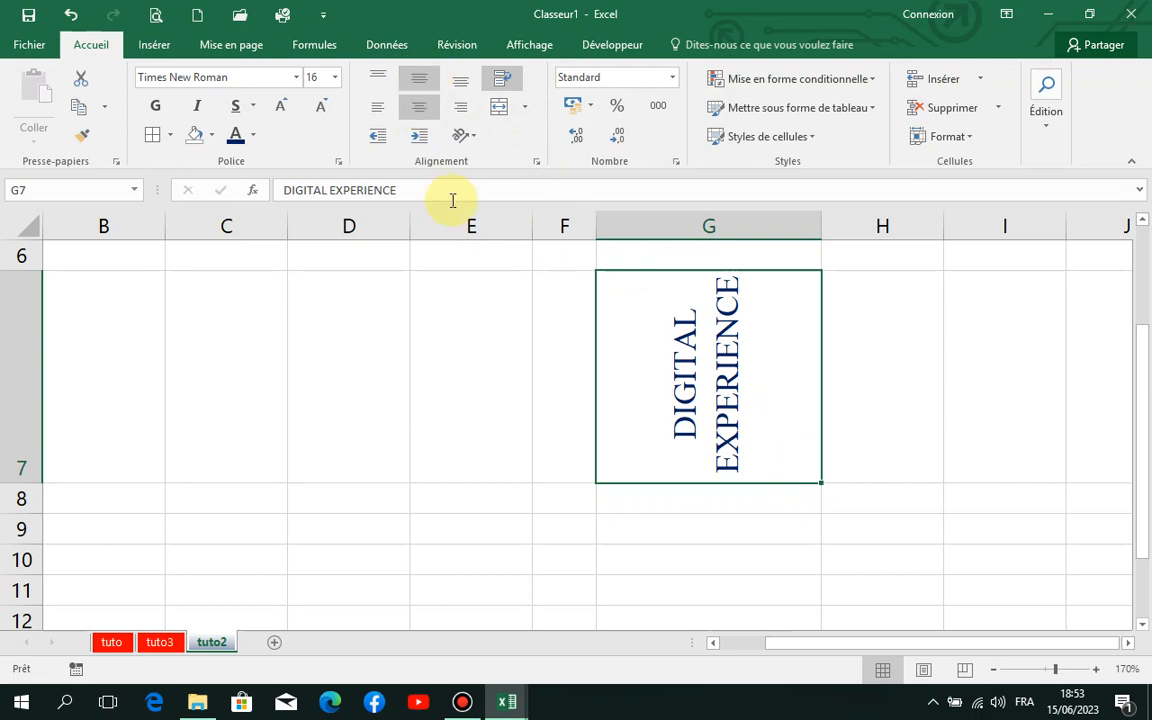
Narrow column G to fit closely around the upward-rotated DIGITAL EXPERIENCE text.
drag(850, 400, 815, 228)
click(861, 402)
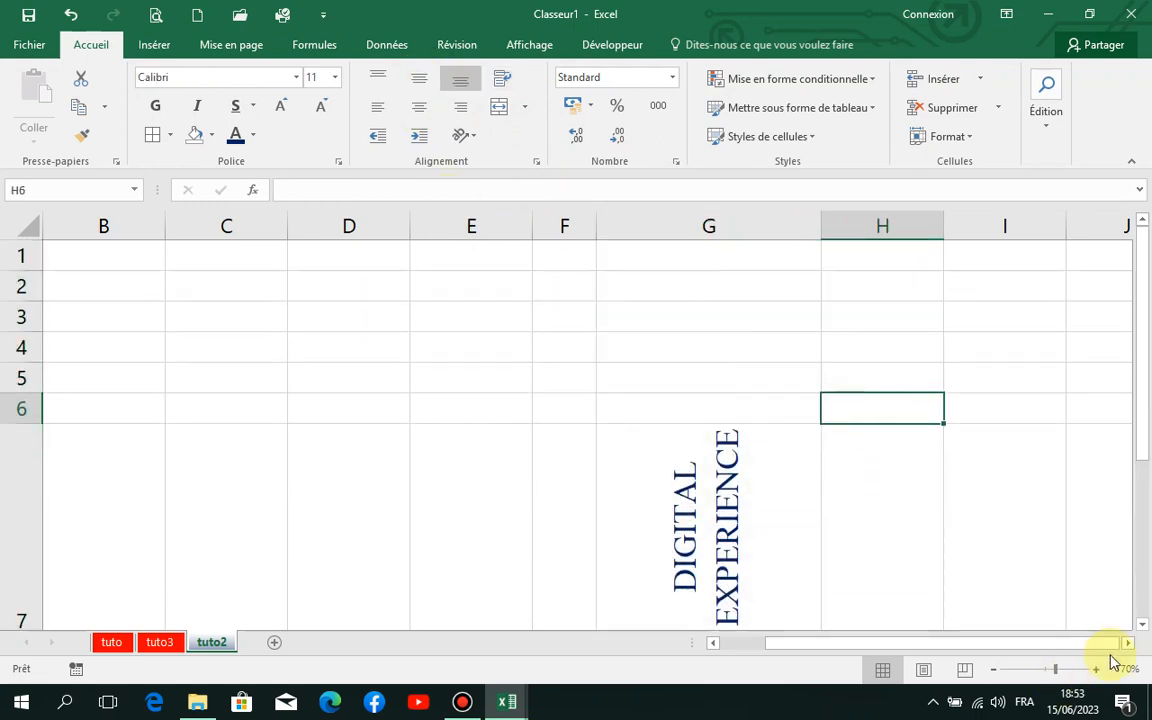
click(993, 669)
click(993, 669)
click(993, 669)
drag(773, 224, 684, 222)
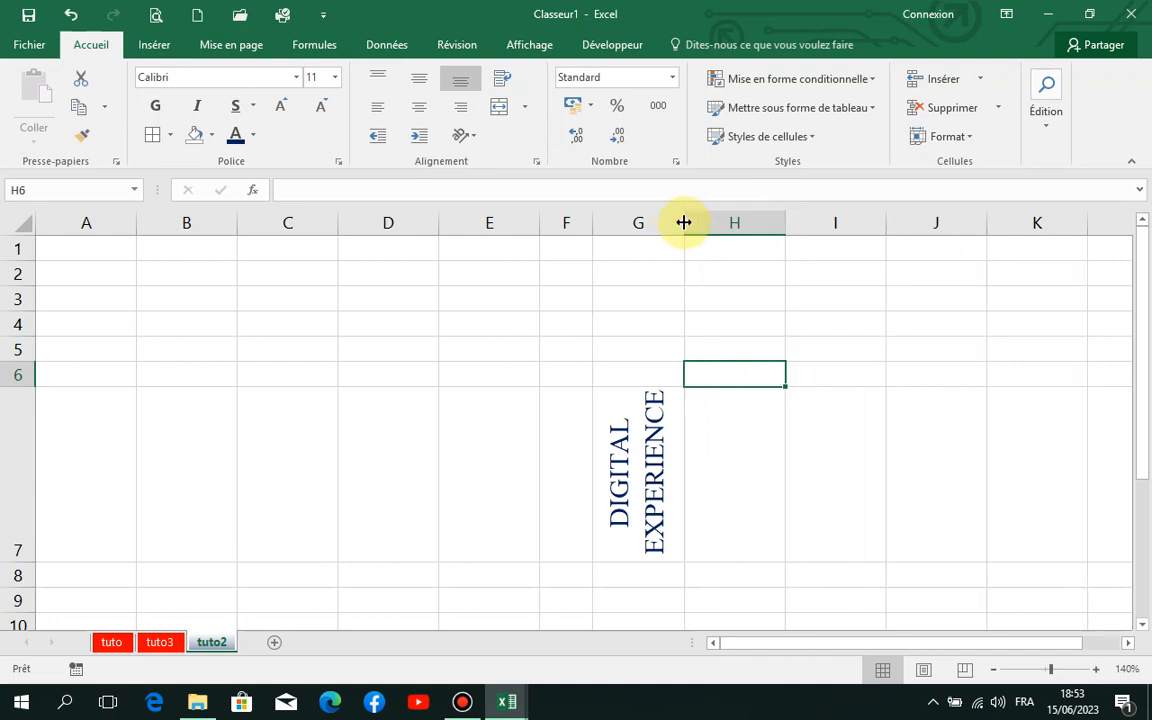